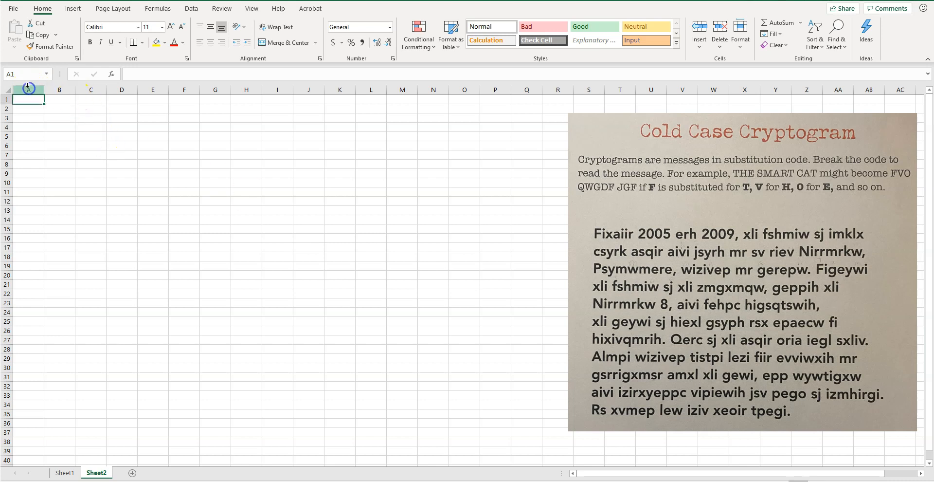
Enter the header L1 in cell A1 and list the letters A to Z below it in A2:A27
drag(27, 89, 66, 83)
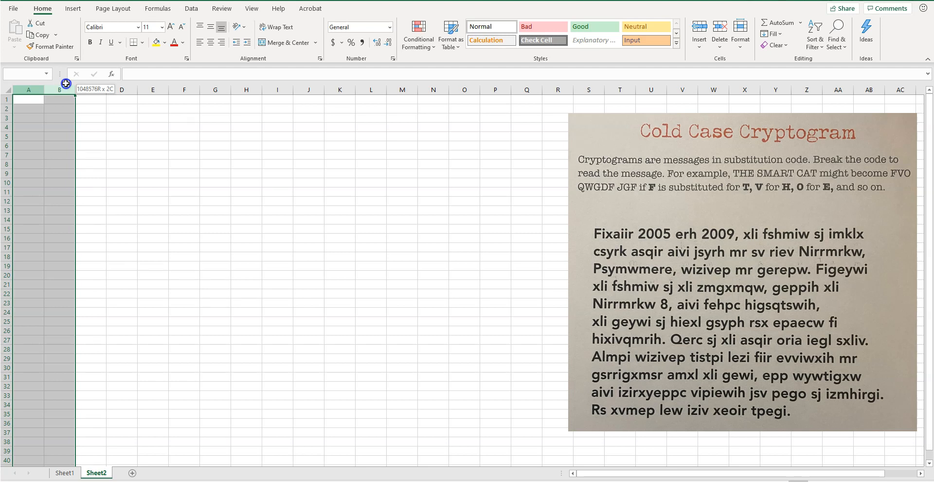
click(32, 99)
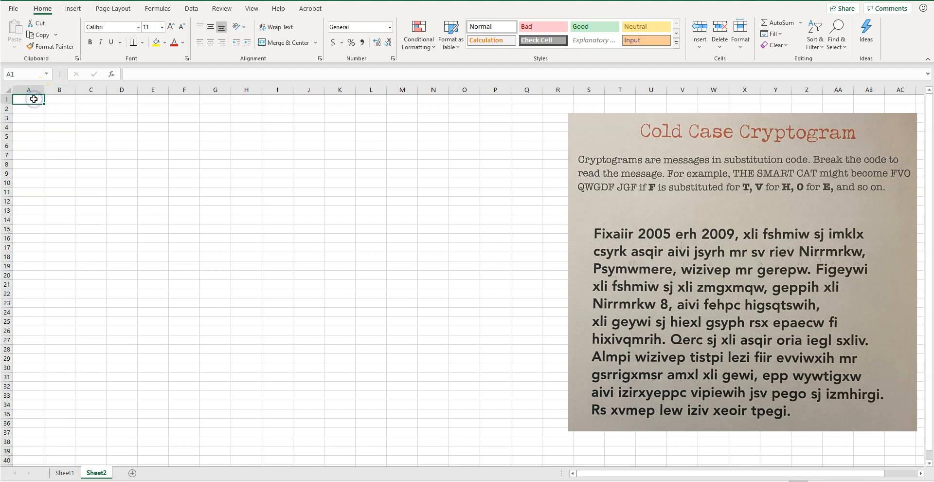
text(L1)
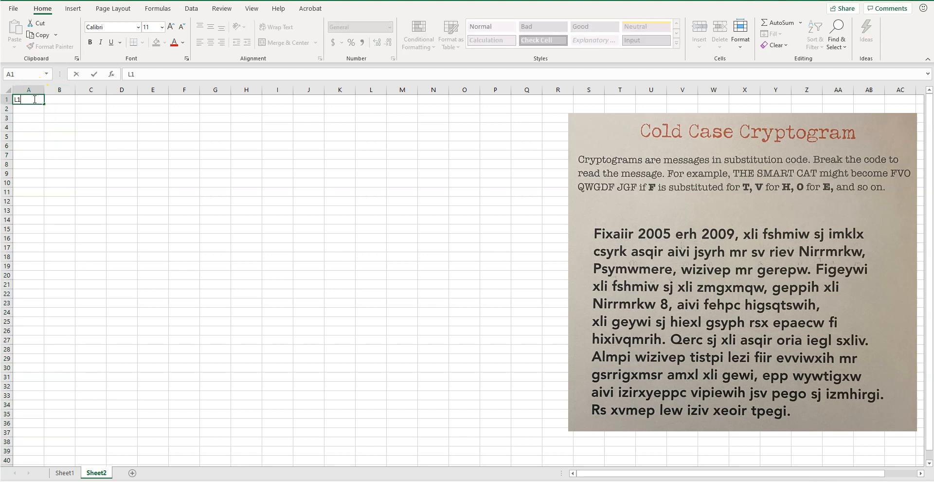
key(Return)
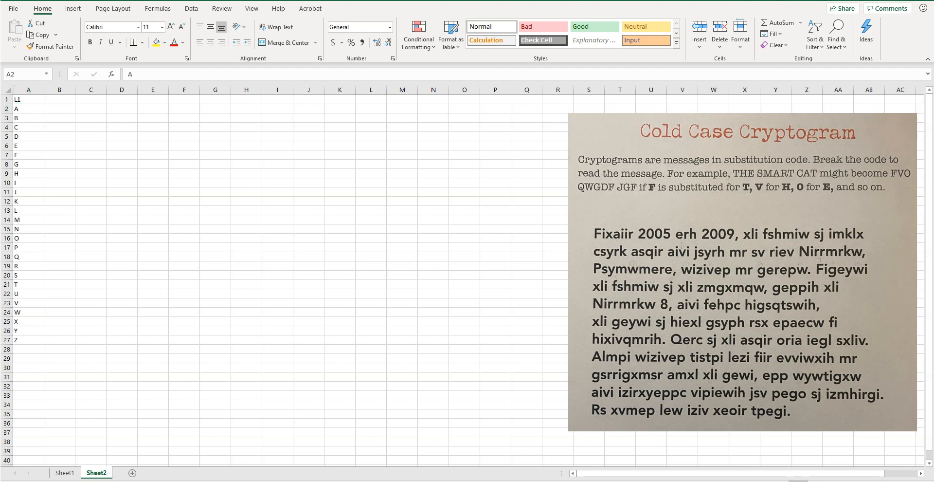
text(A B C D E F G H I J K L M N O P Q R S T U V W X Y Z)
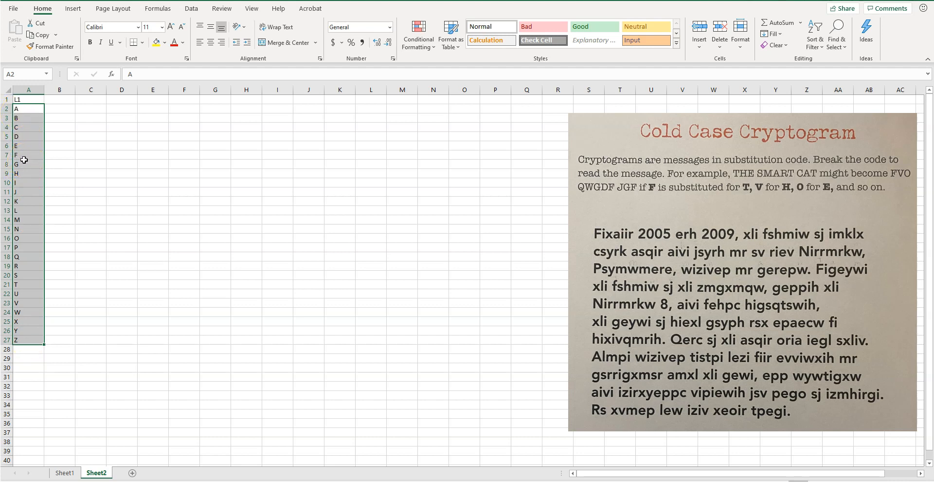
Enter the header L2 in cell B1 for the substitute letters
click(66, 98)
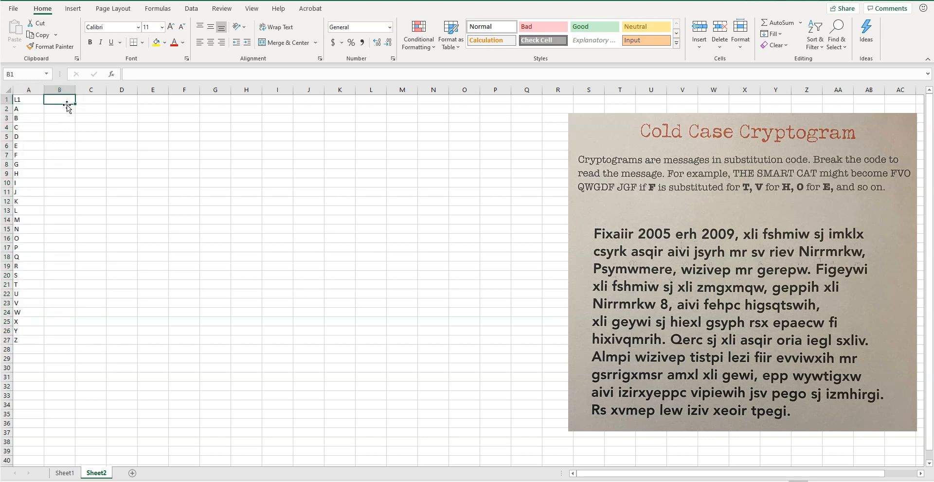
text(L2)
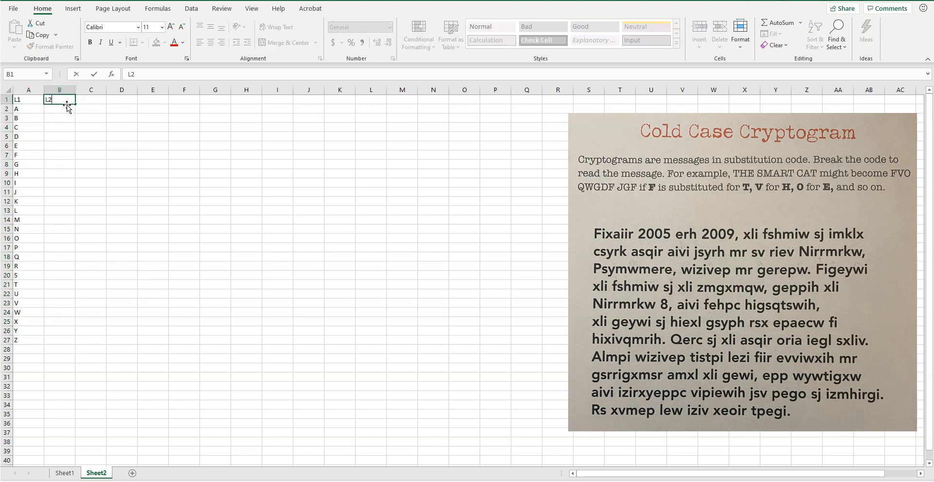
key(Return)
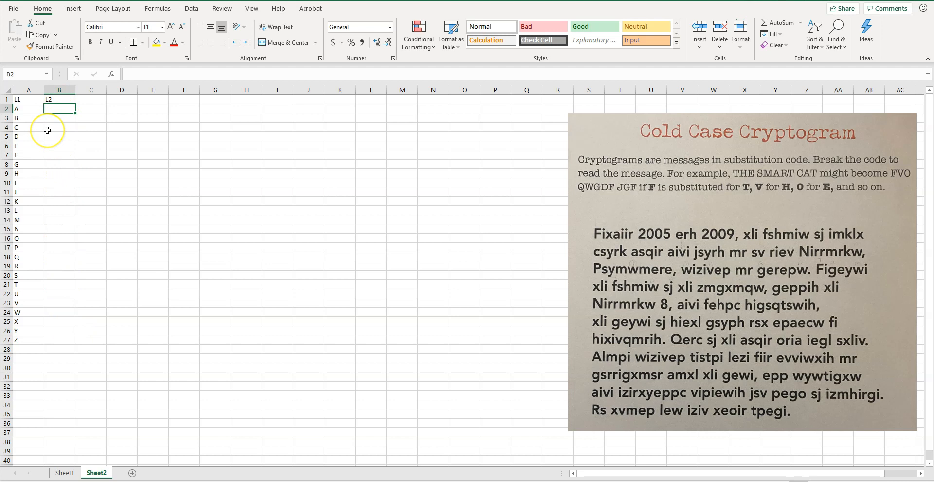
Autofit the widths of columns A and B to their contents
click(30, 88)
drag(30, 88, 46, 87)
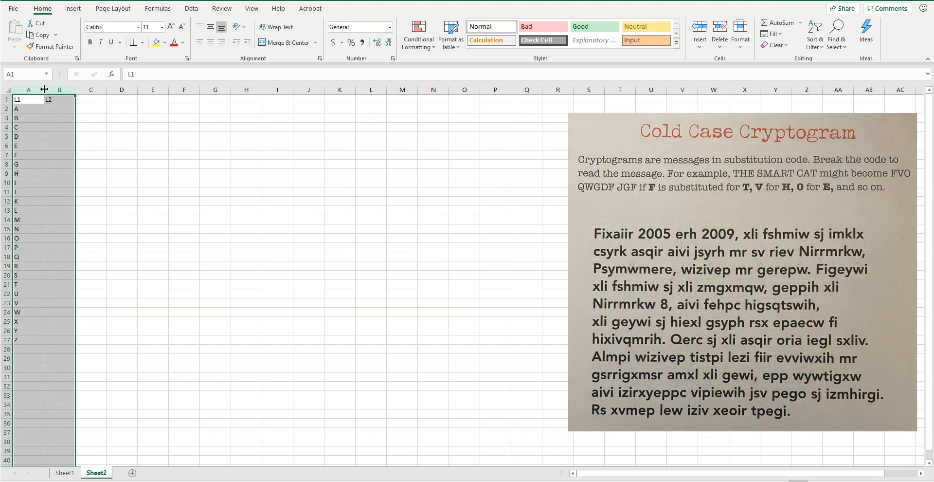
double_click(44, 89)
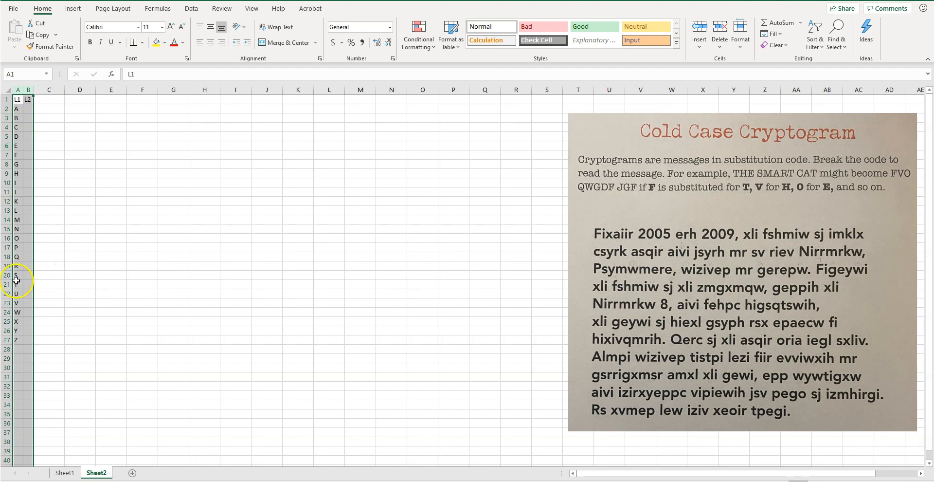
click(69, 190)
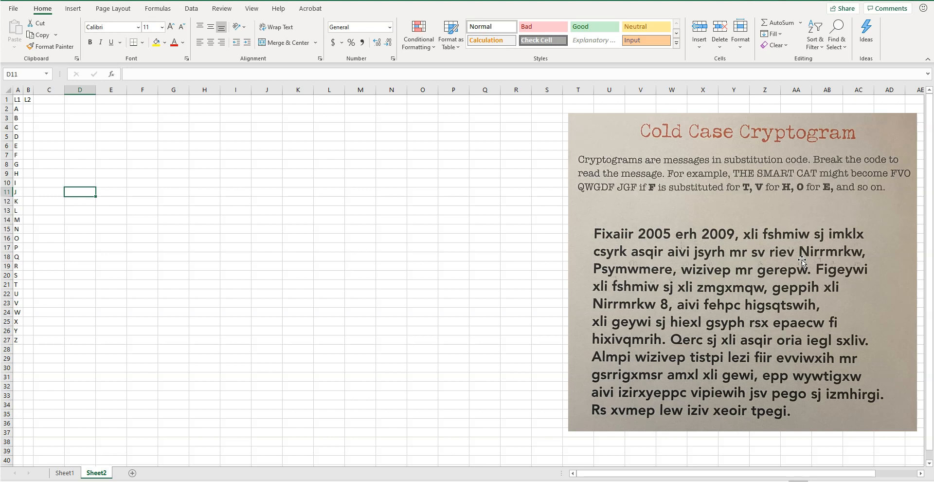
Set the width of columns E through BB to 2.5
click(111, 89)
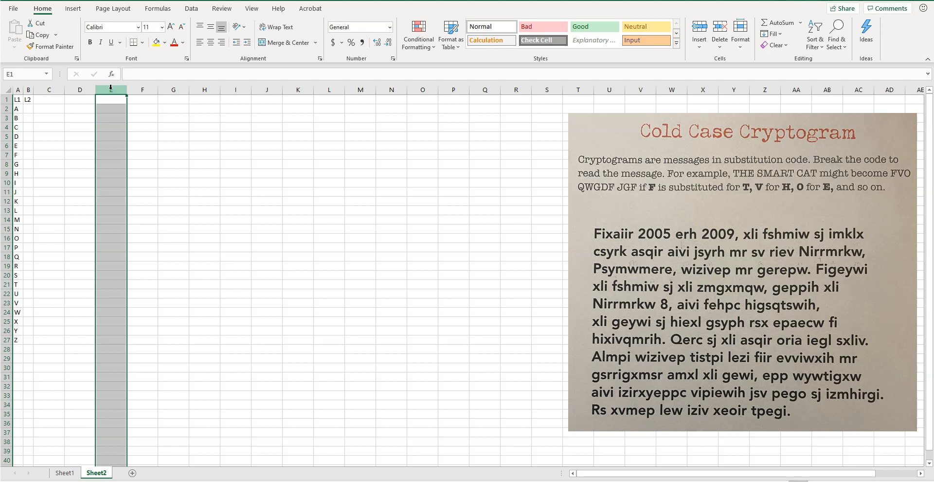
click(111, 89)
drag(111, 89, 332, 92)
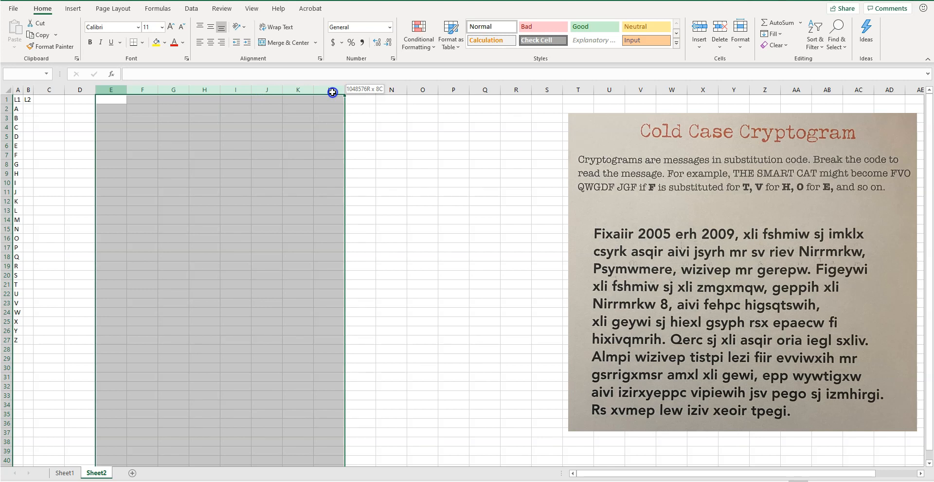
drag(332, 92, 753, 111)
drag(747, 105, 769, 106)
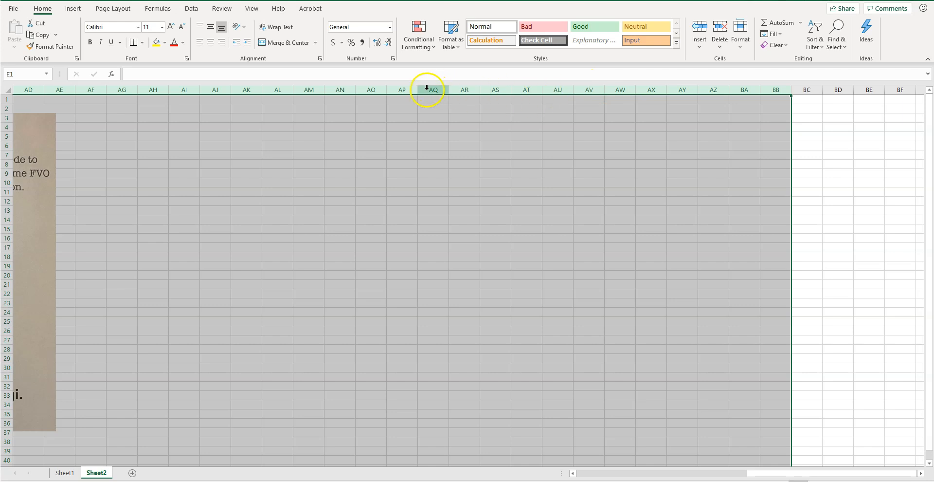
right_click(558, 91)
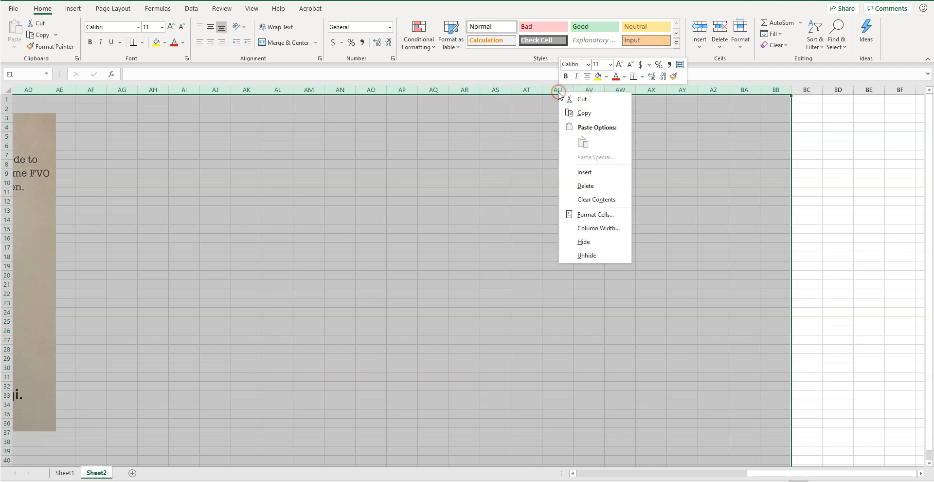
click(598, 228)
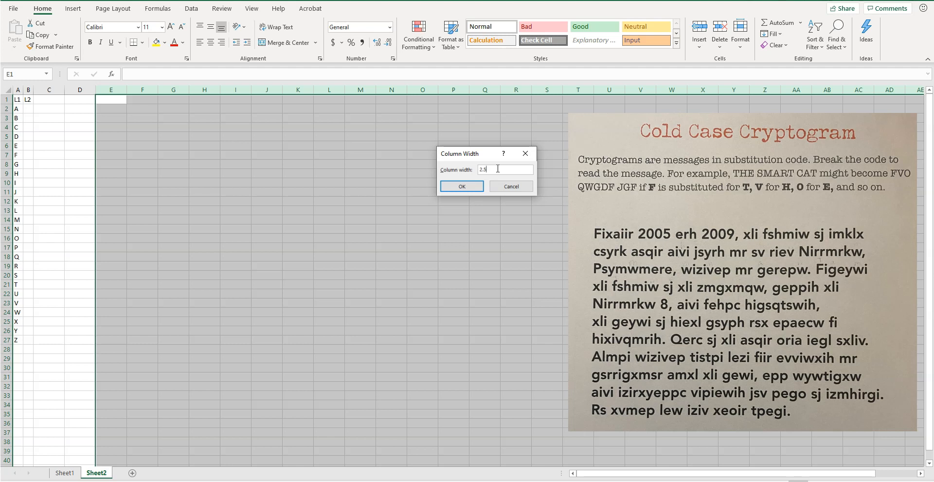
key(Return)
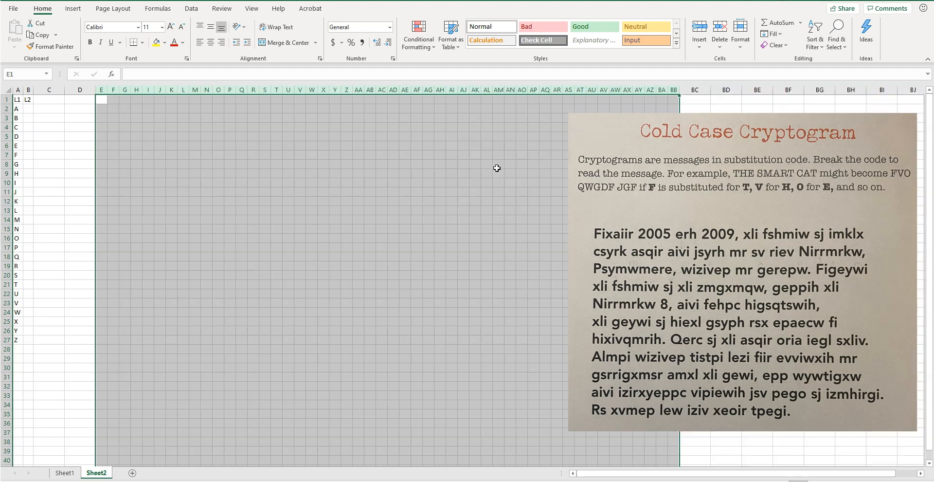
Narrow columns E through BB together a little further so their cells are roughly square
drag(657, 90, 653, 89)
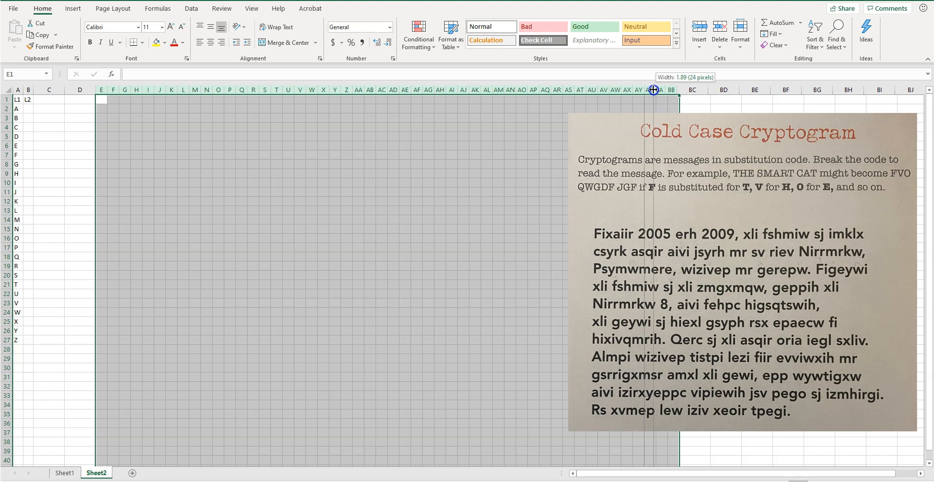
drag(653, 89, 651, 90)
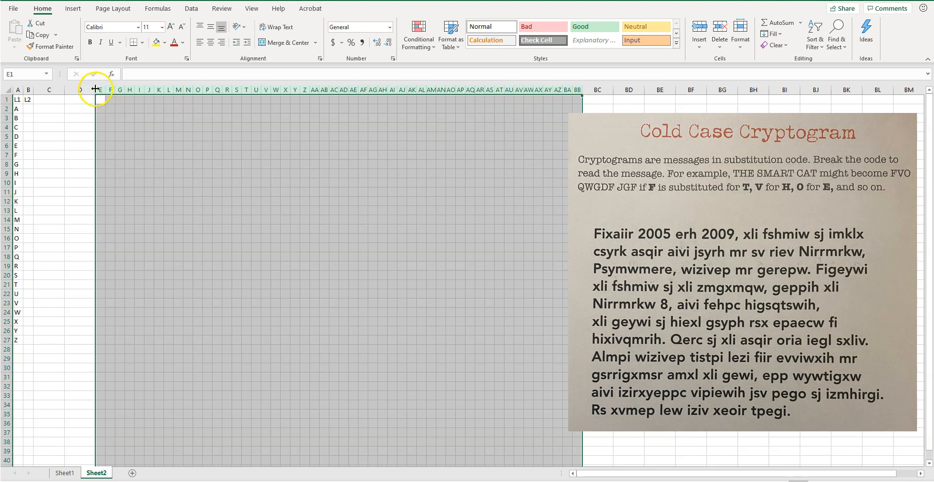
click(428, 127)
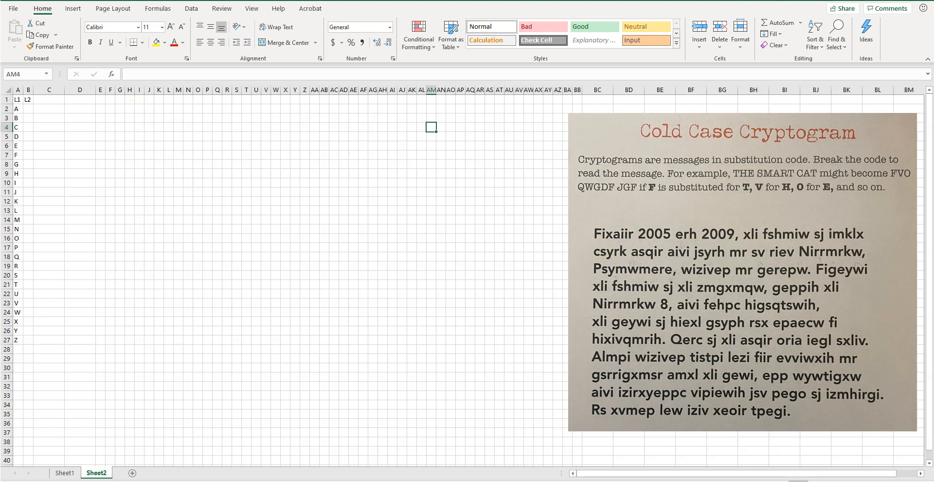
Replace the first letter of the cipher text in cell E2 with a capital F
click(88, 98)
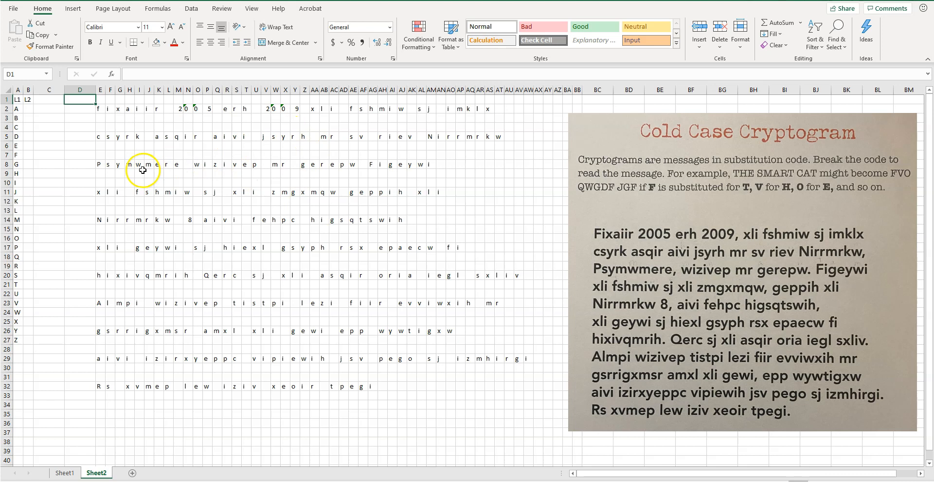
click(100, 110)
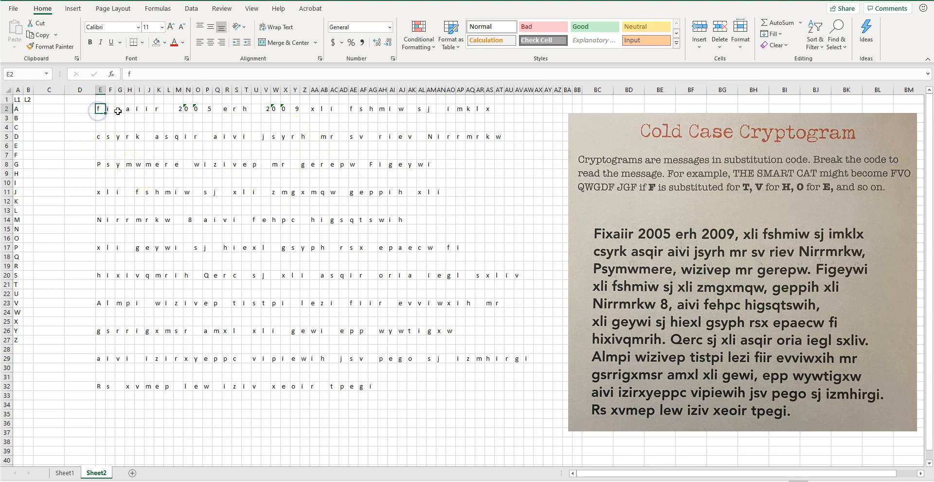
text(F)
key(Return)
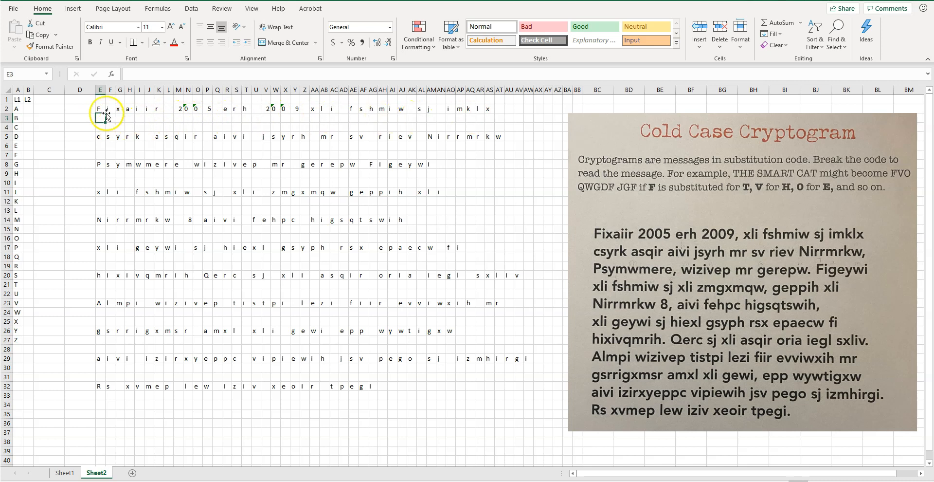
Shade the first cipher line, E2 through AS2, with a light grey fill
drag(98, 108, 492, 111)
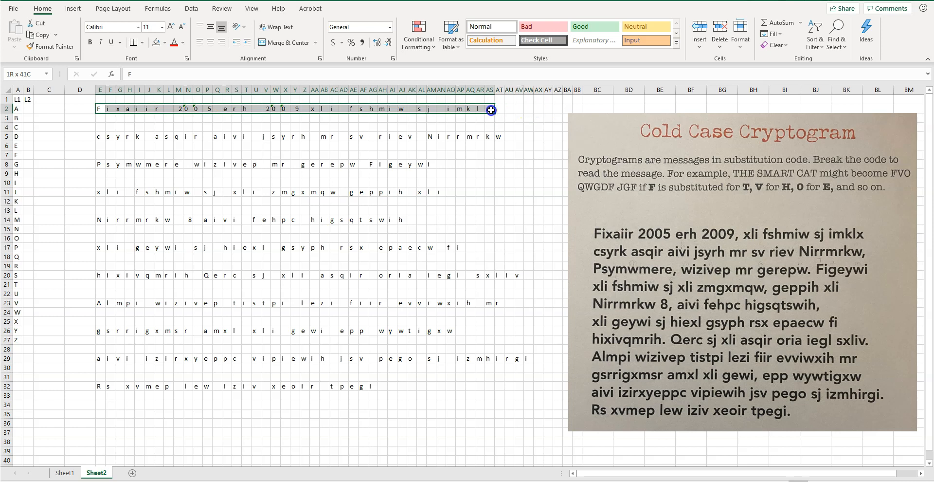
click(165, 45)
click(156, 83)
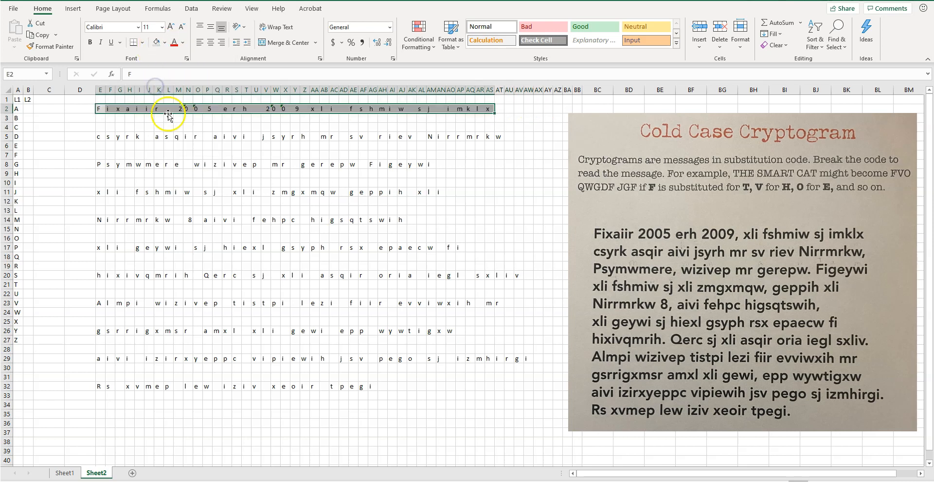
Apply the same light grey fill to the remaining cipher lines, every third row from row 5 through row 32
drag(100, 138, 502, 138)
click(156, 43)
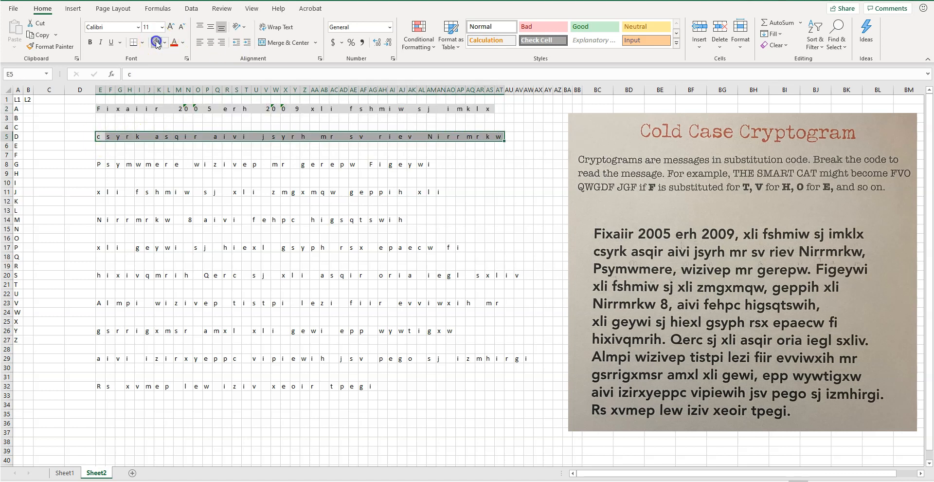
drag(100, 164, 428, 164)
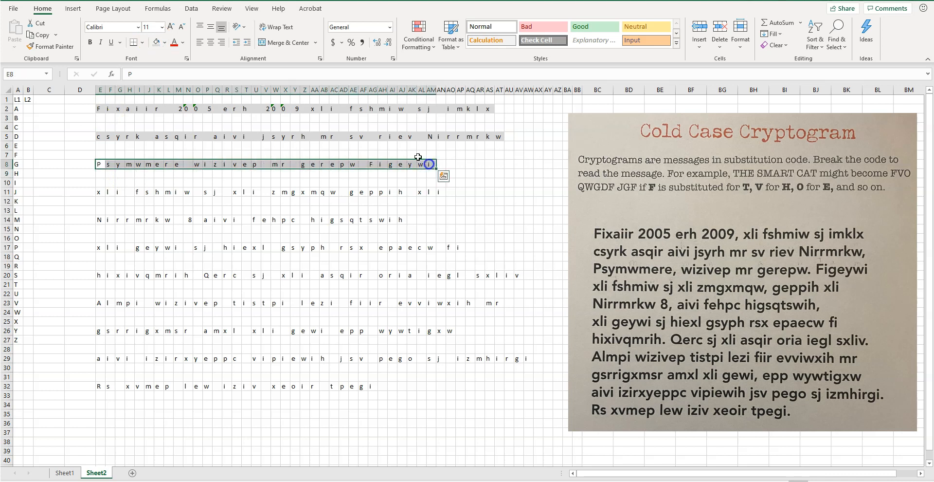
click(156, 42)
drag(98, 193, 441, 192)
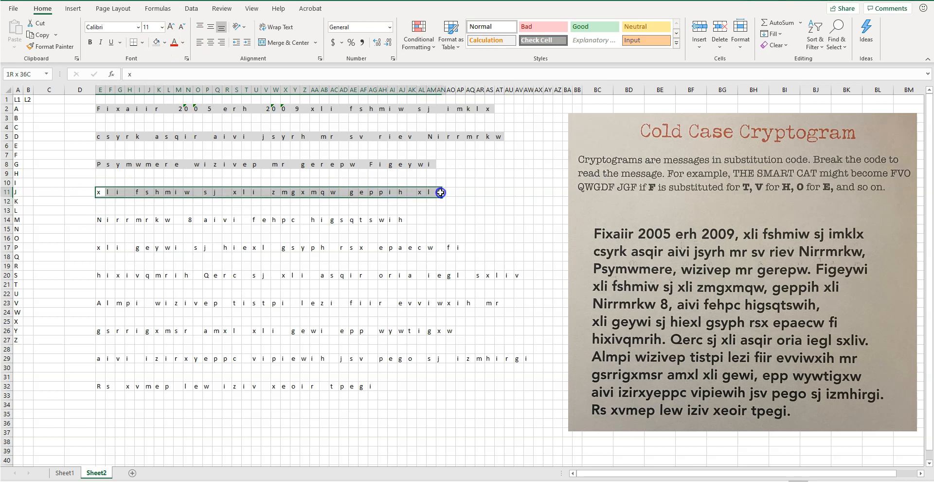
click(156, 43)
drag(98, 219, 400, 220)
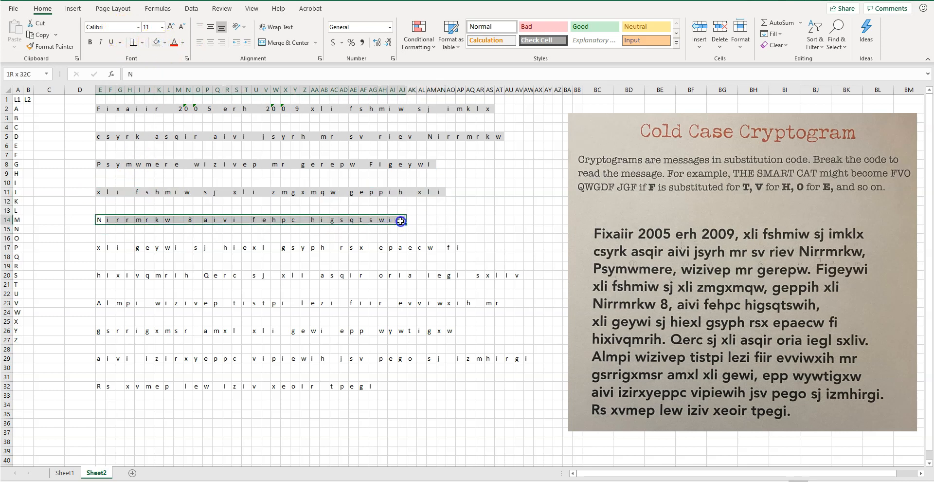
click(156, 43)
click(106, 247)
drag(105, 248, 462, 249)
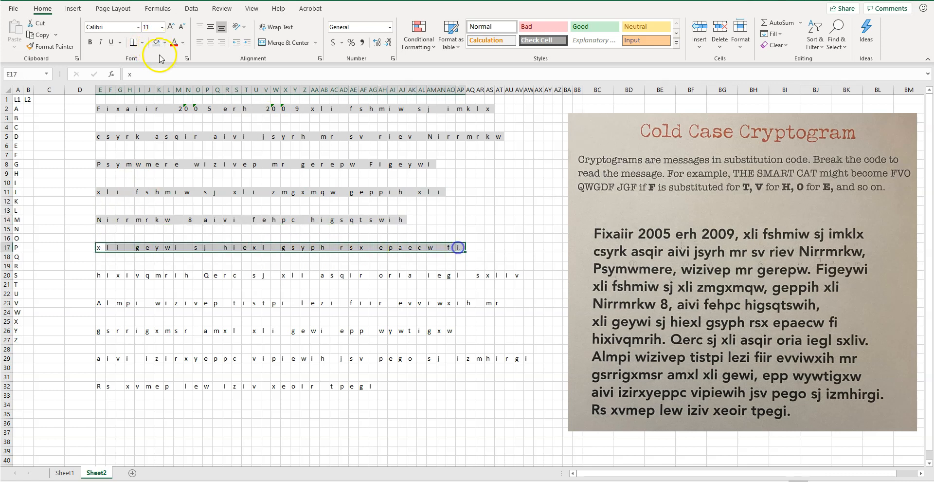
click(156, 42)
drag(100, 275, 525, 276)
click(156, 42)
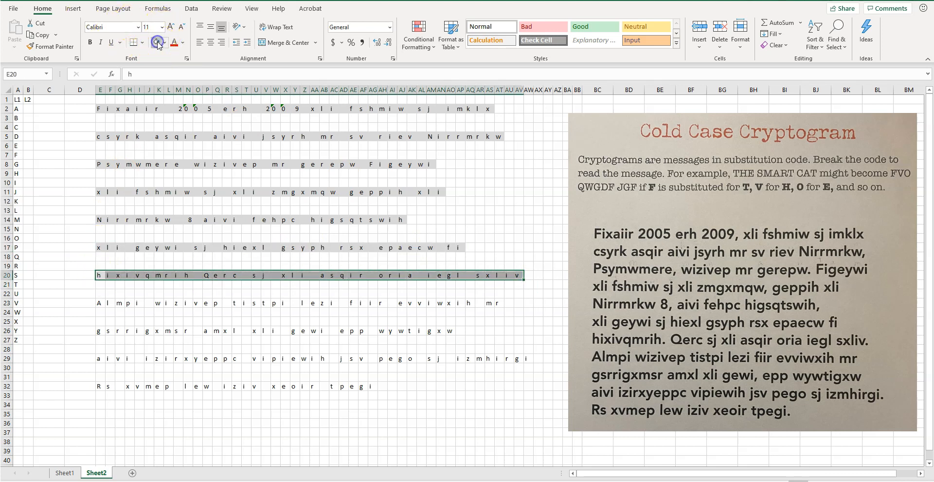
key(alt)
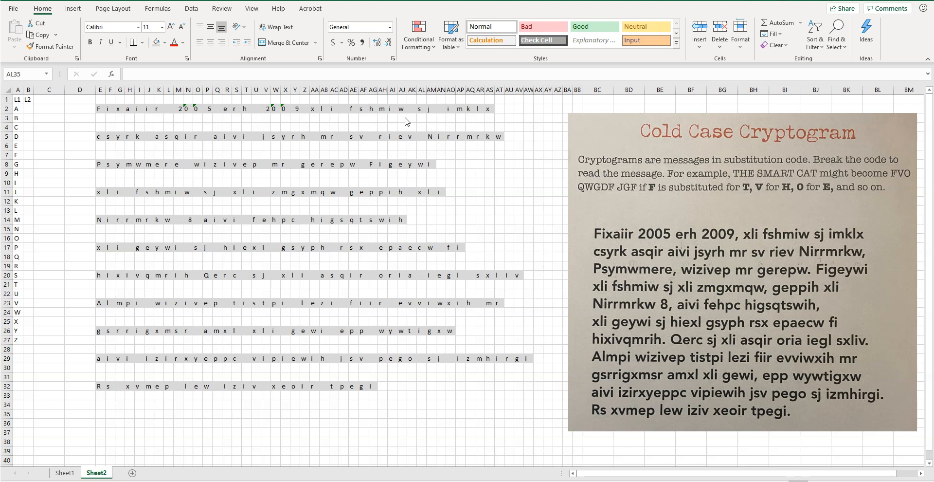
Enter 5 in cell B7 as the substitute for the letter F
click(99, 117)
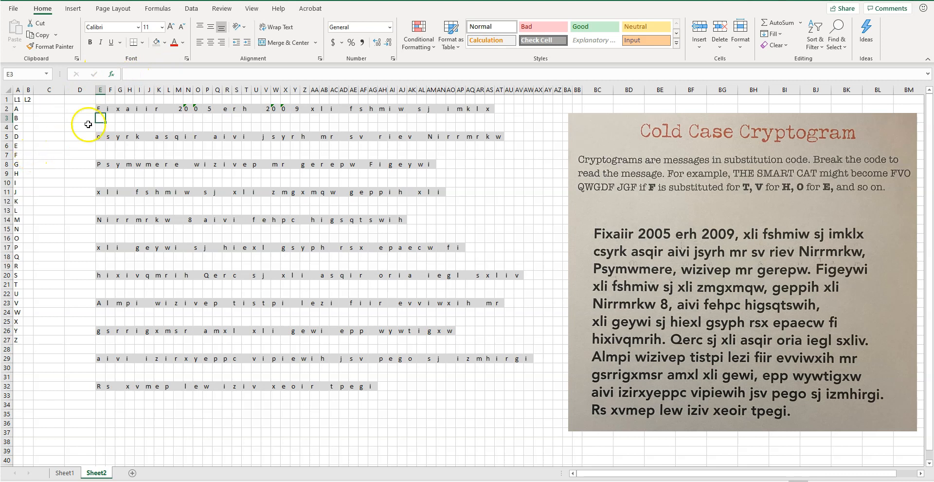
click(31, 155)
text(5)
key(Return)
Insert a VLOOKUP function into cell E3, below the first cipher letter
click(100, 118)
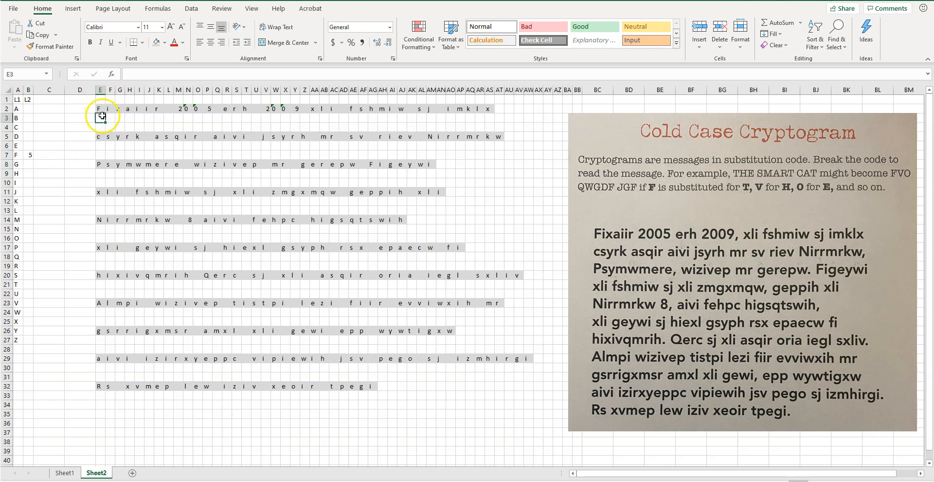
click(100, 118)
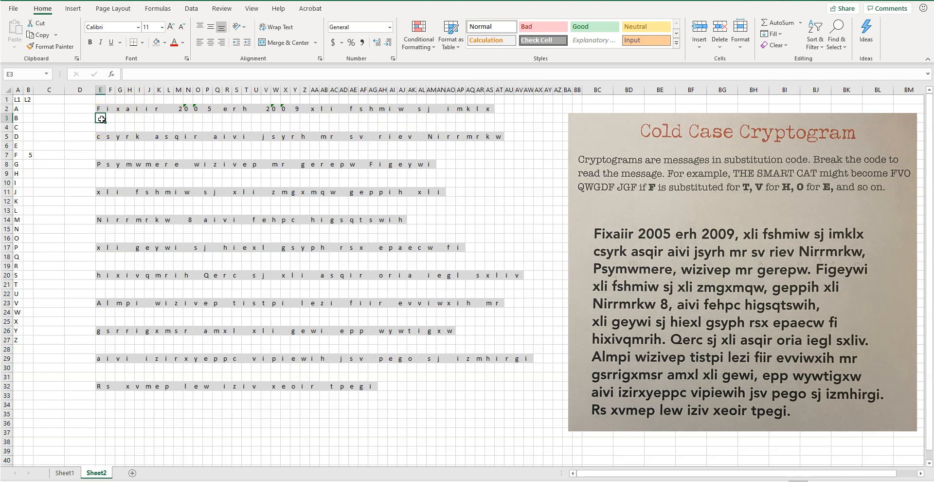
click(113, 77)
click(331, 94)
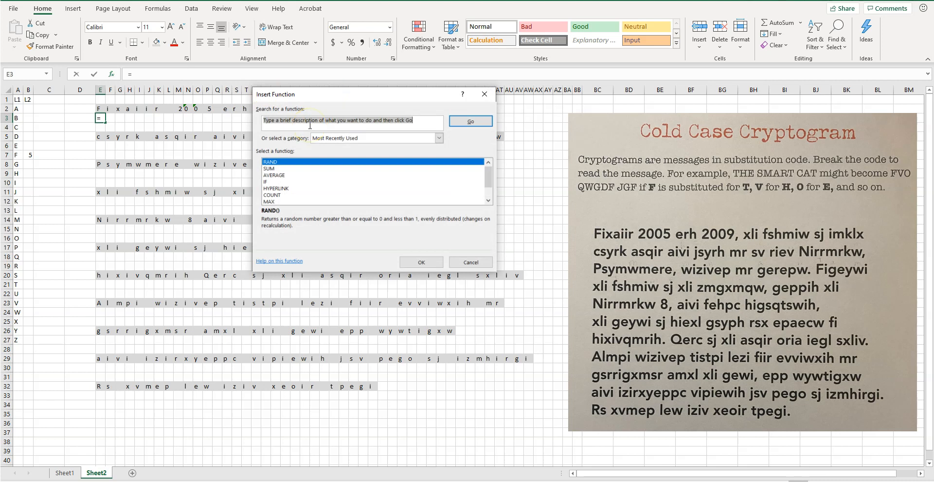
text(vlo)
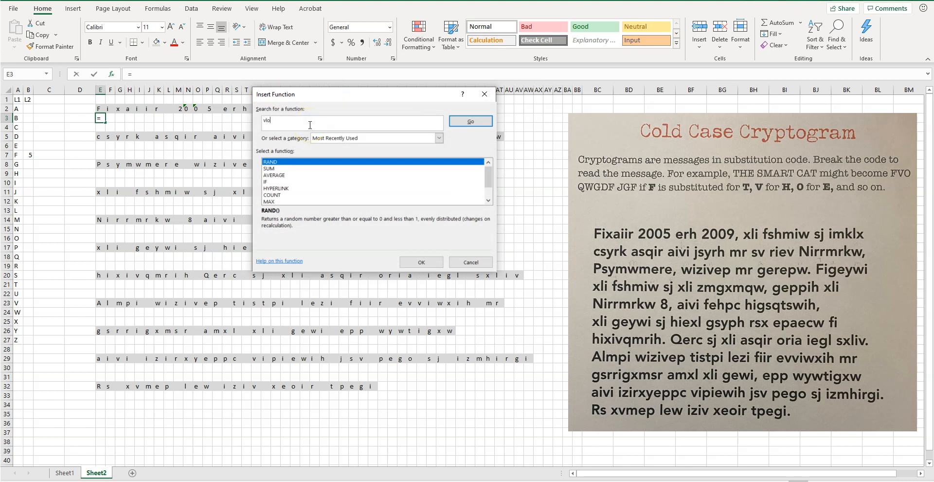
text(okup)
key(Return)
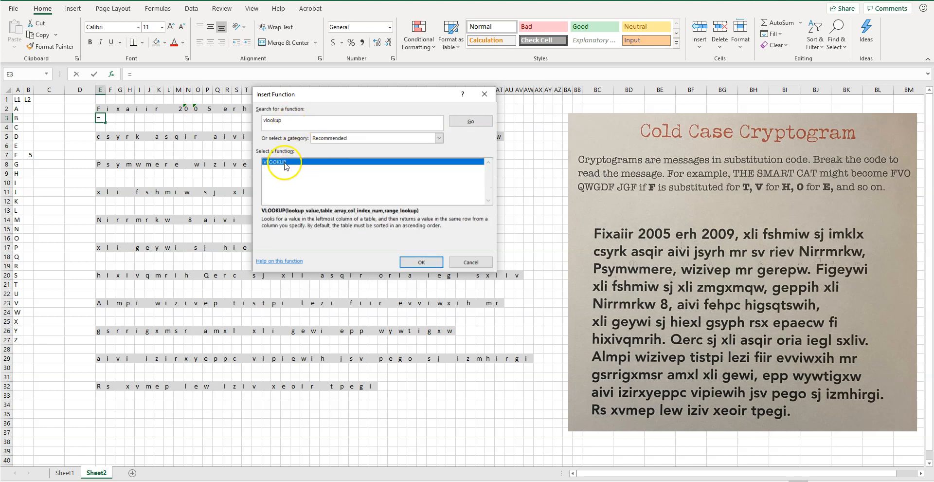
click(421, 263)
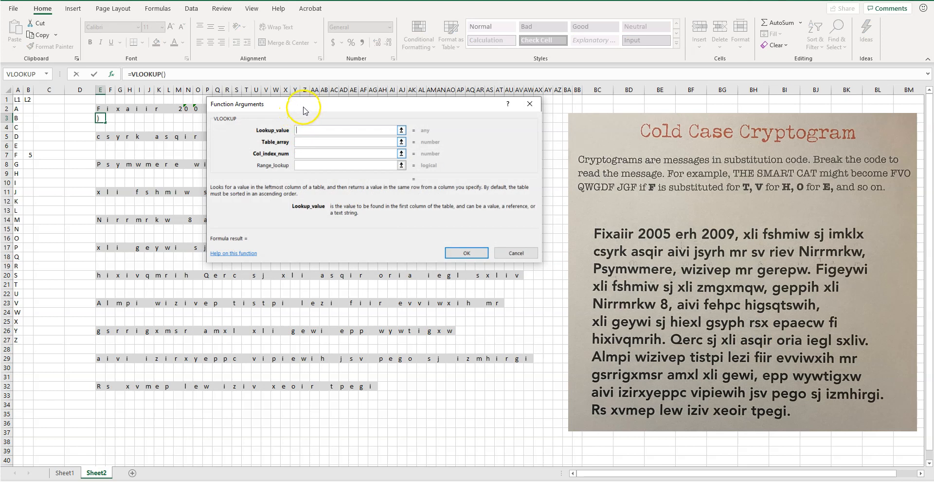
drag(303, 111, 303, 122)
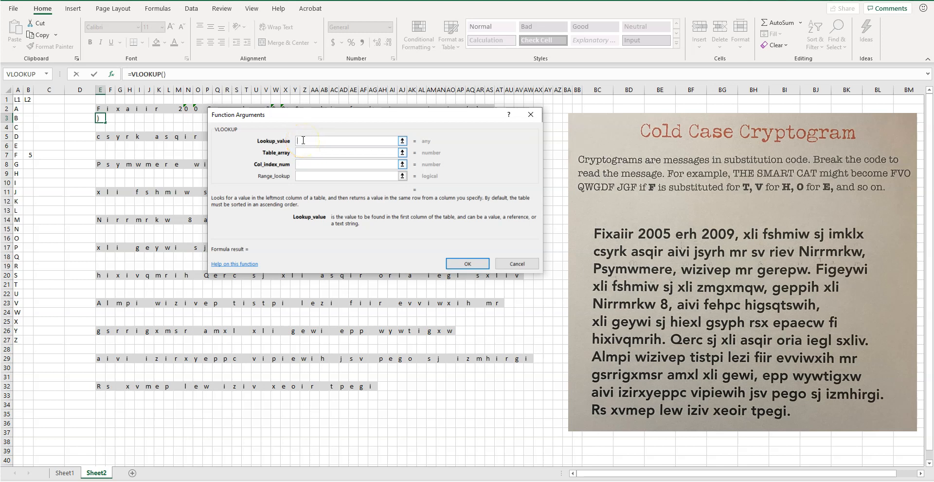
Set the VLOOKUP lookup value to E2 and its table array to A2:B27
click(99, 108)
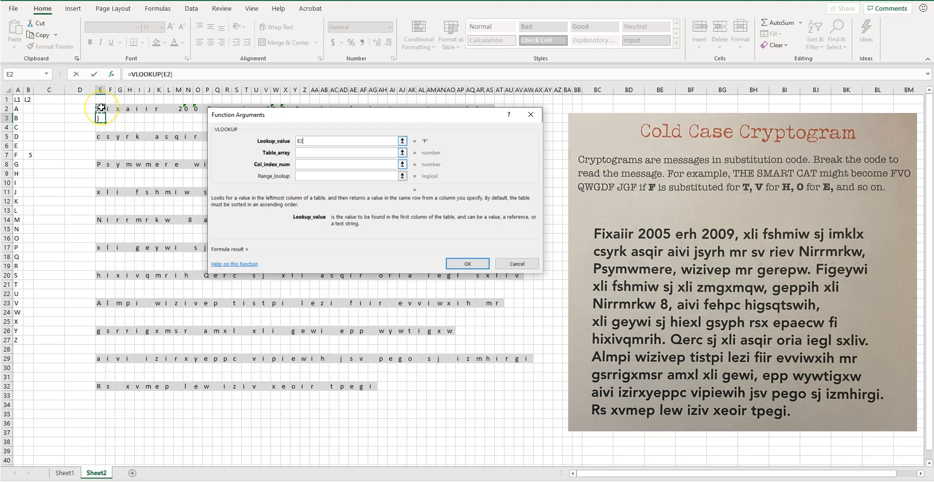
click(379, 152)
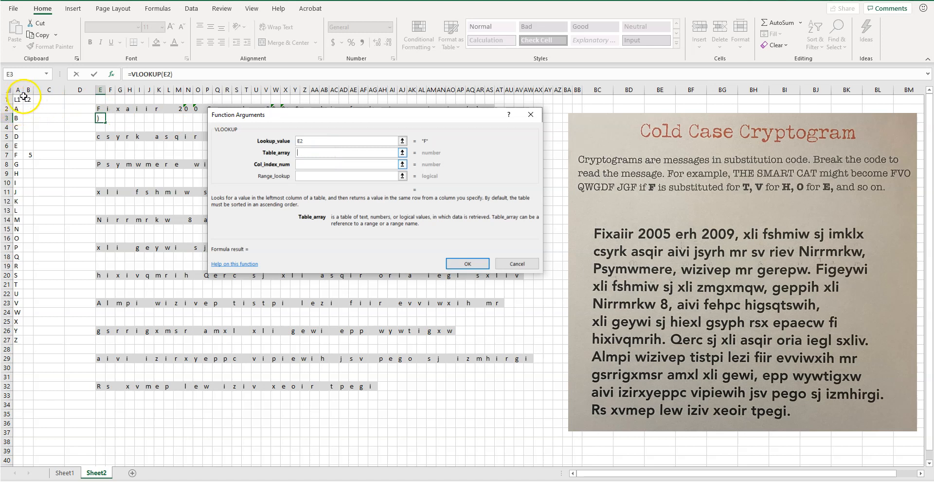
click(17, 110)
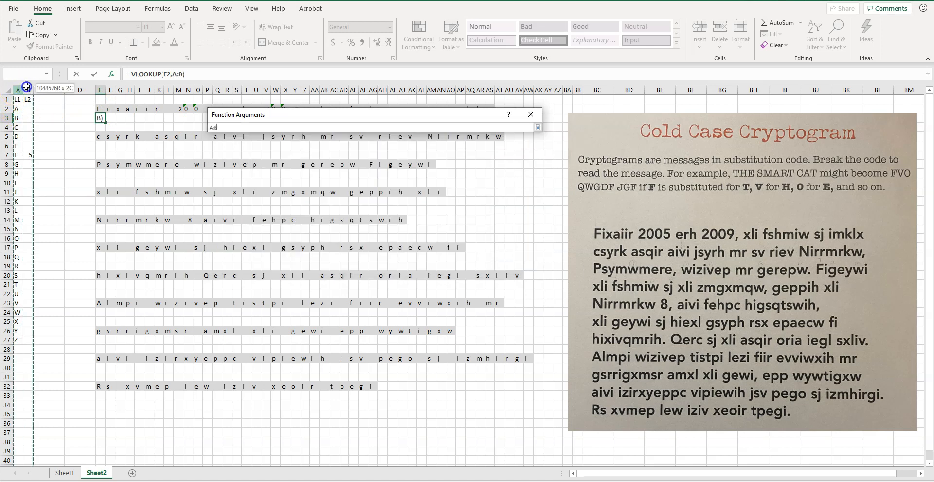
drag(17, 110, 23, 346)
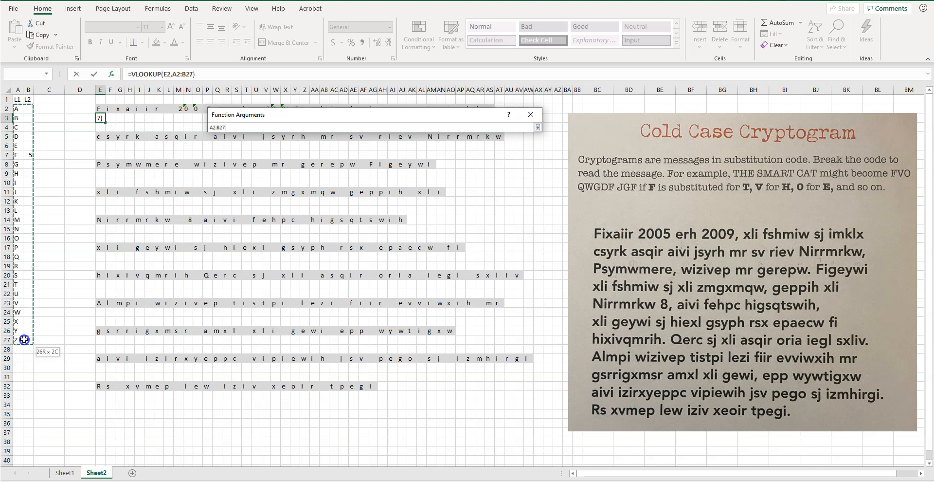
drag(24, 339, 24, 339)
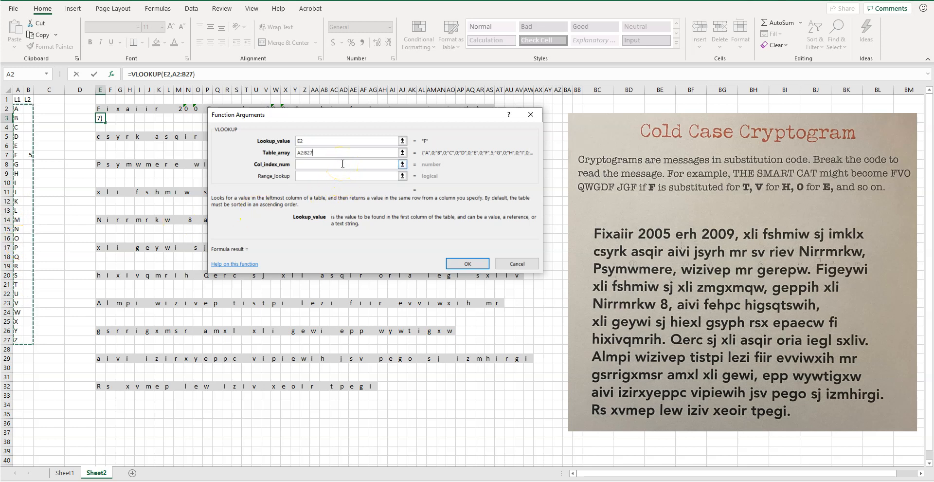
Make the table array reference absolute as $A$2:$B$27
click(298, 153)
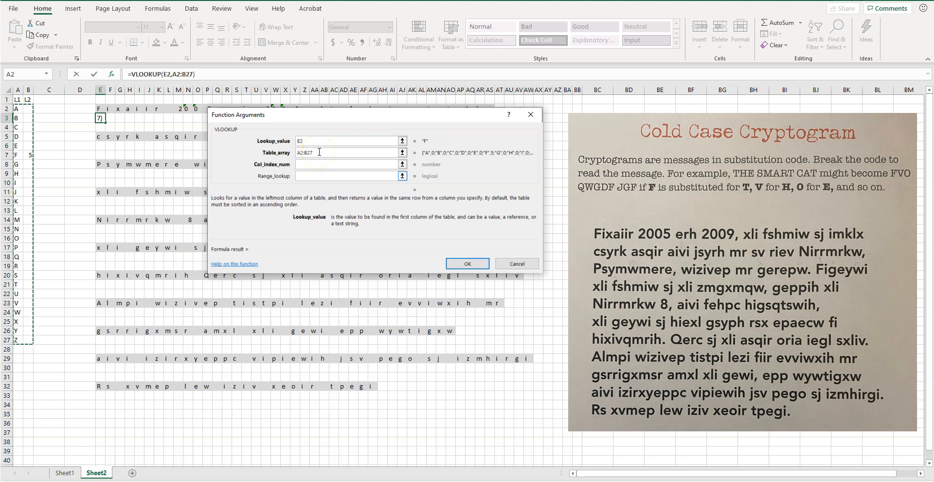
text($)
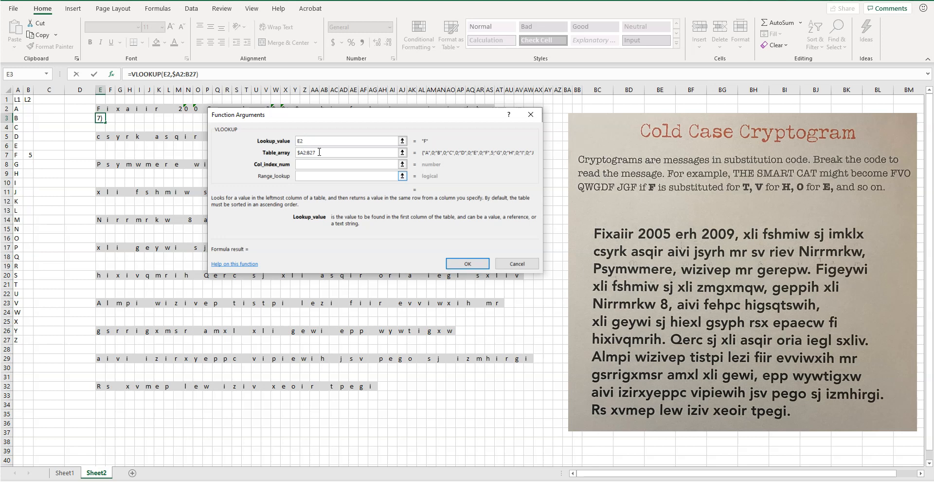
key(Right)
text($)
click(301, 140)
click(365, 155)
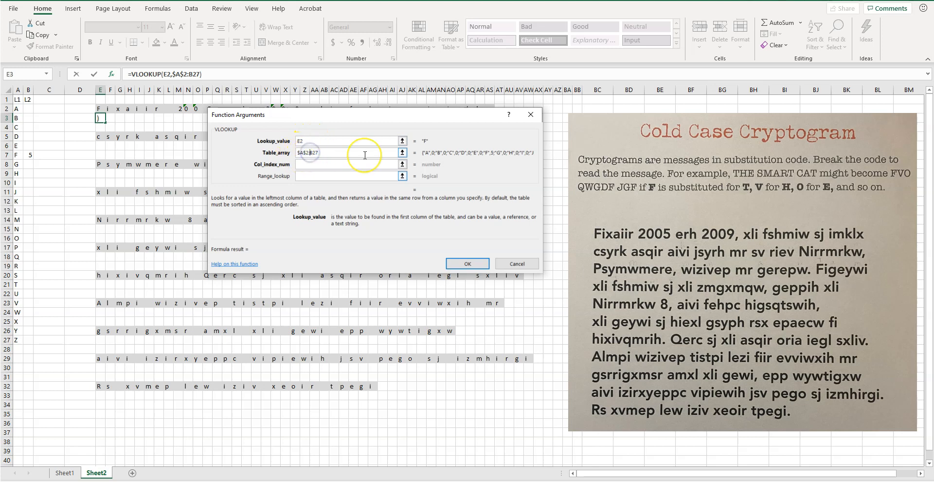
text($A)
text($B$)
click(326, 153)
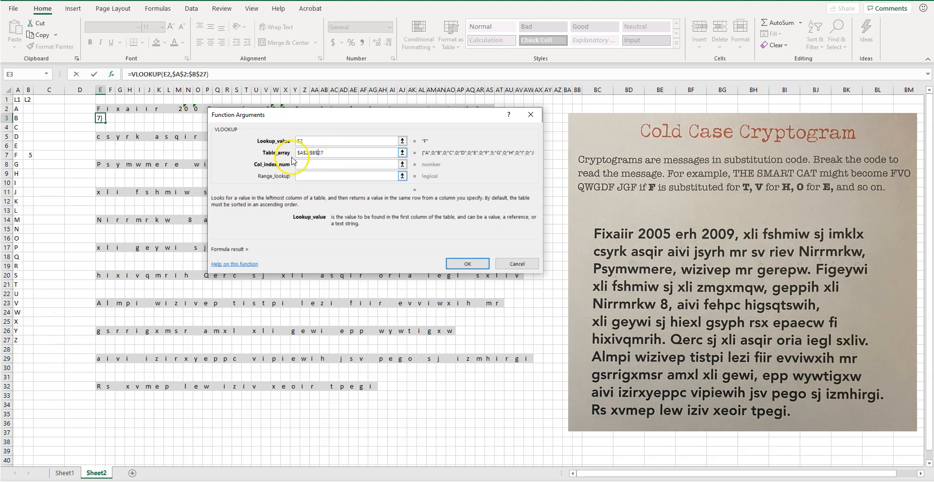
Complete the VLOOKUP in E3 with column index 2 and range lookup false
click(314, 165)
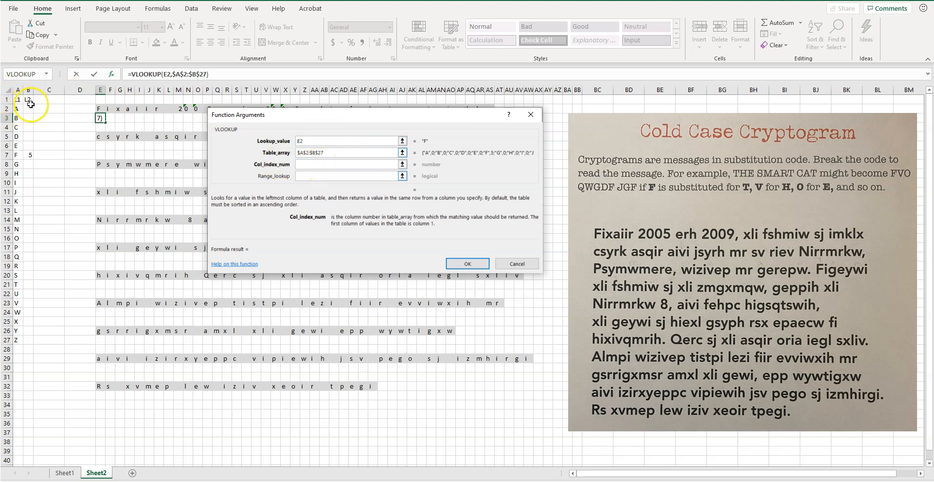
text(2)
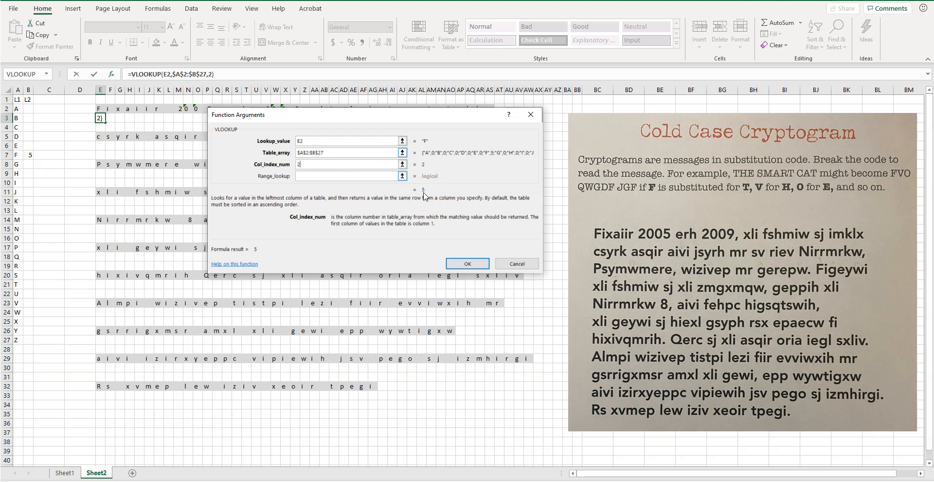
click(306, 175)
click(306, 174)
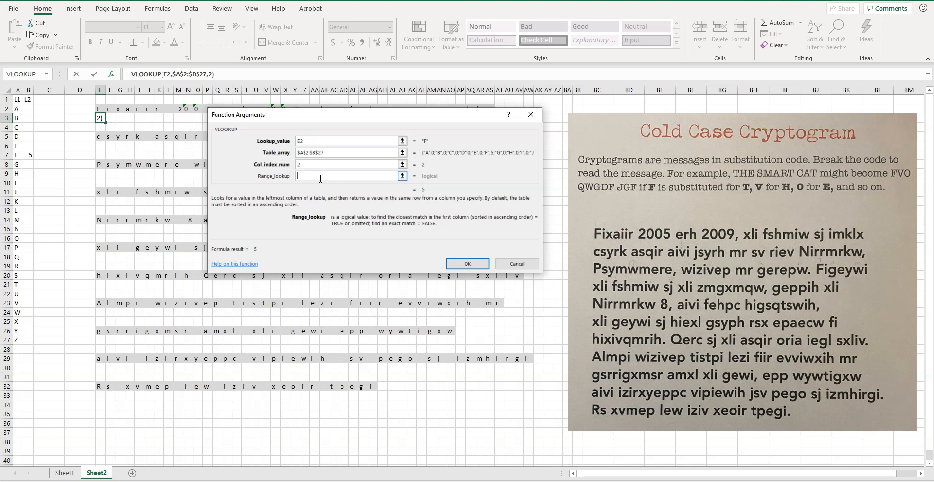
click(342, 119)
click(306, 176)
click(304, 176)
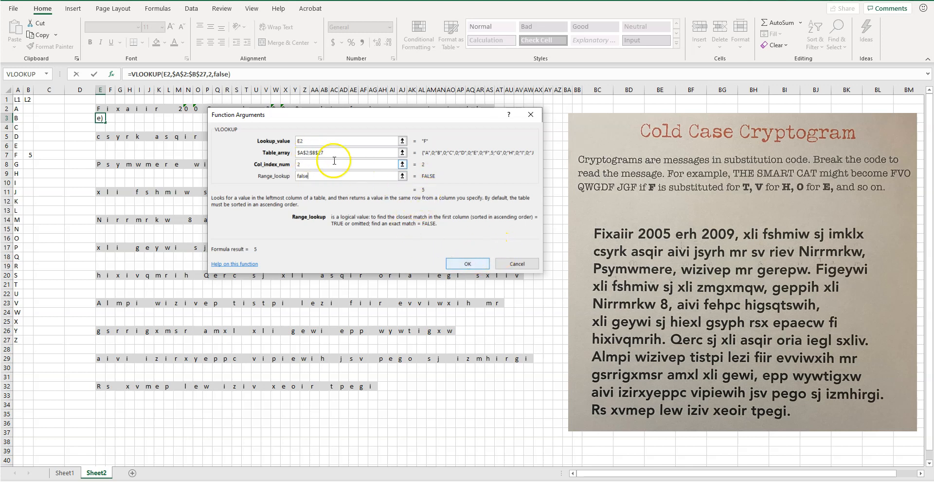
click(465, 264)
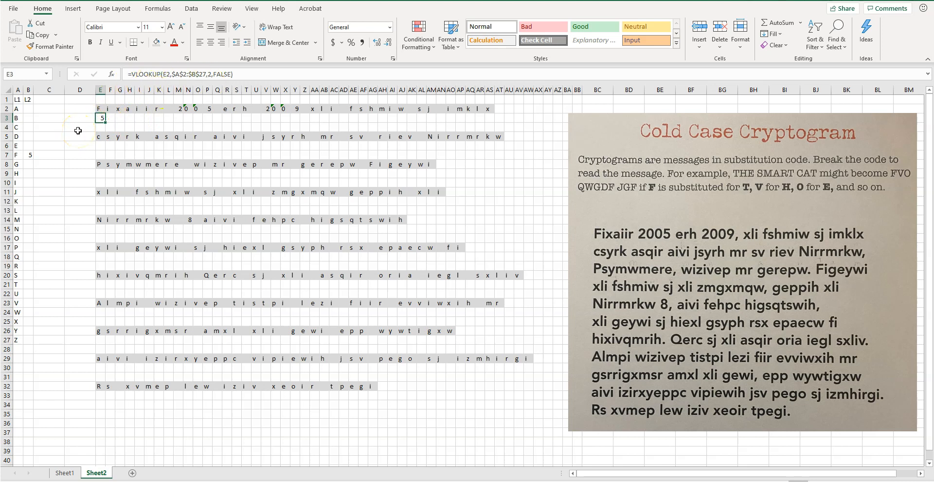
Copy the lookup formula from E3 into F3 through AS3 under the first cipher line
click(37, 35)
click(108, 117)
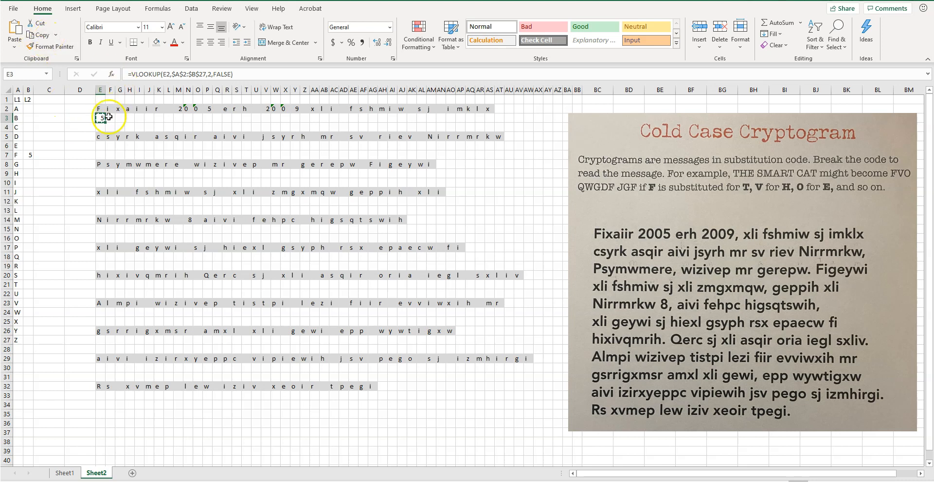
drag(111, 117, 488, 118)
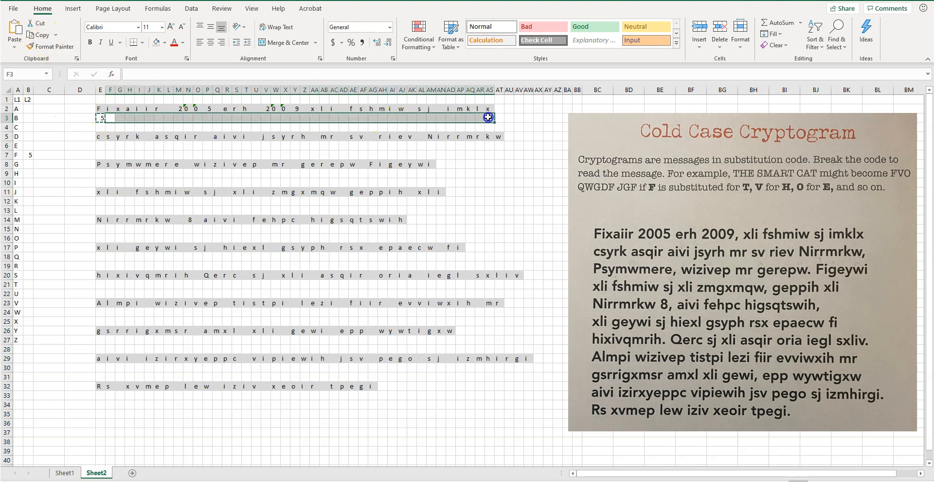
click(15, 29)
Try auto-fitting column L to its contents, and undo the width change
click(196, 136)
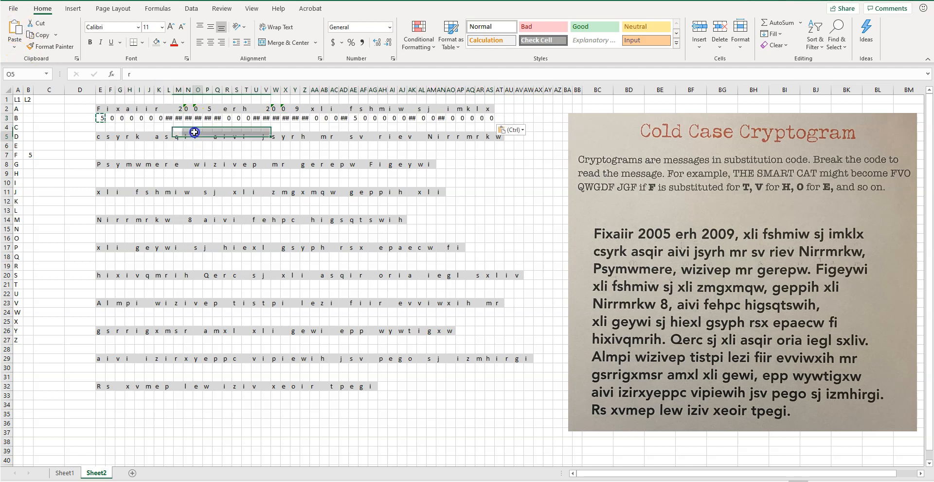
double_click(173, 90)
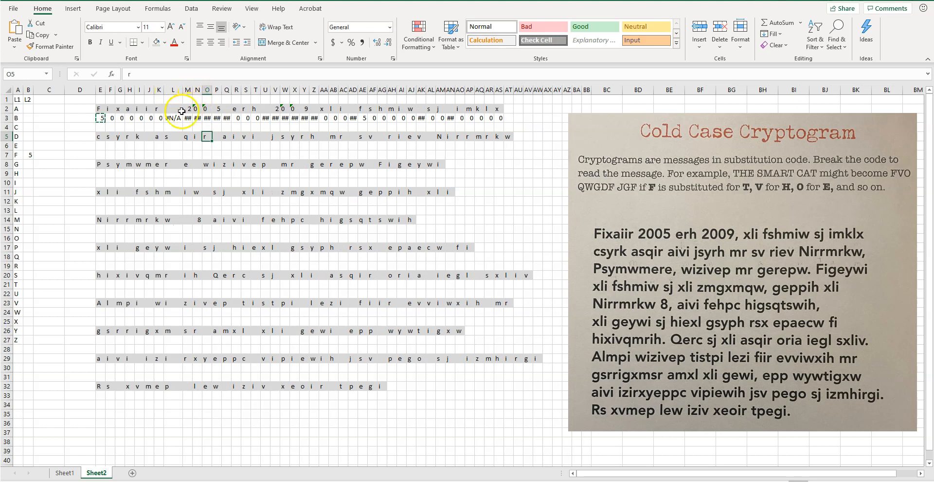
key(ctrl+z)
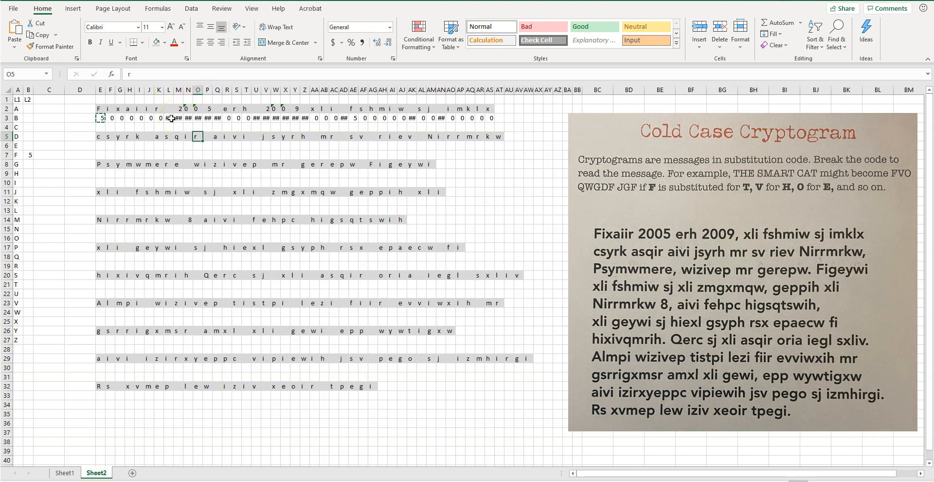
Clear the row 3 formulas beneath spaces and digits: L3:Q3, U3:Z3, AD3, AK3 and AN3
click(171, 118)
key(Delete)
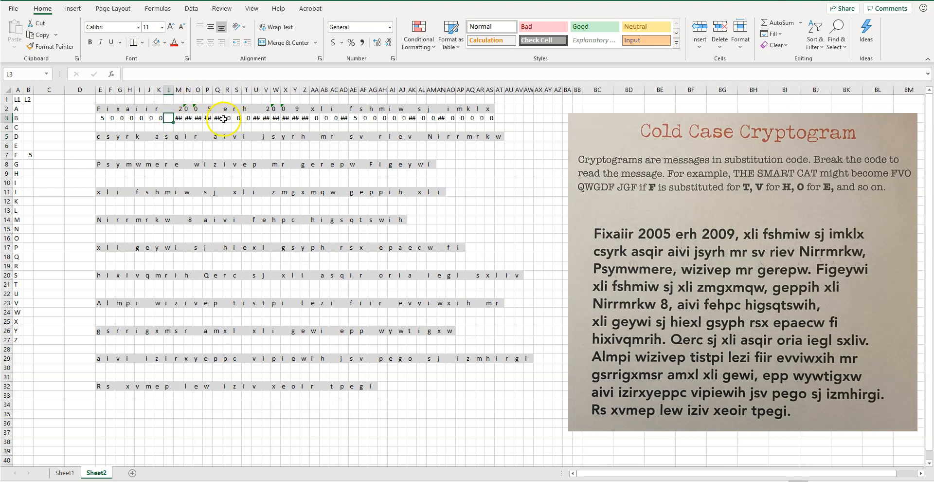
click(215, 118)
key(Delete)
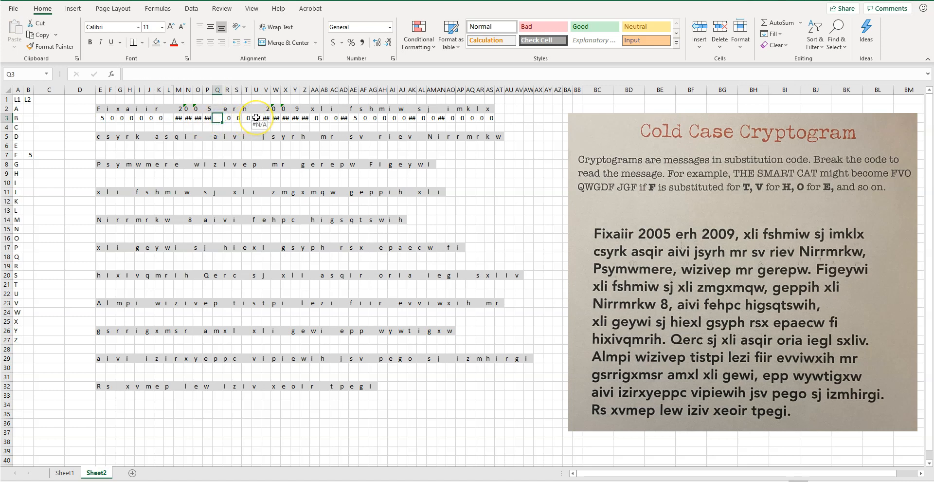
click(256, 117)
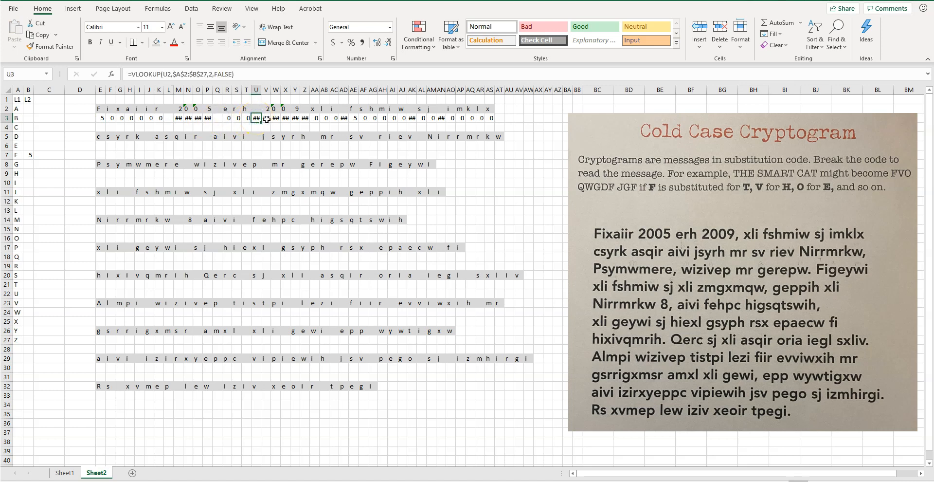
key(Delete)
drag(177, 118, 306, 118)
key(Delete)
key(Delete)
click(344, 118)
key(Delete)
click(412, 117)
key(Delete)
click(442, 118)
key(Delete)
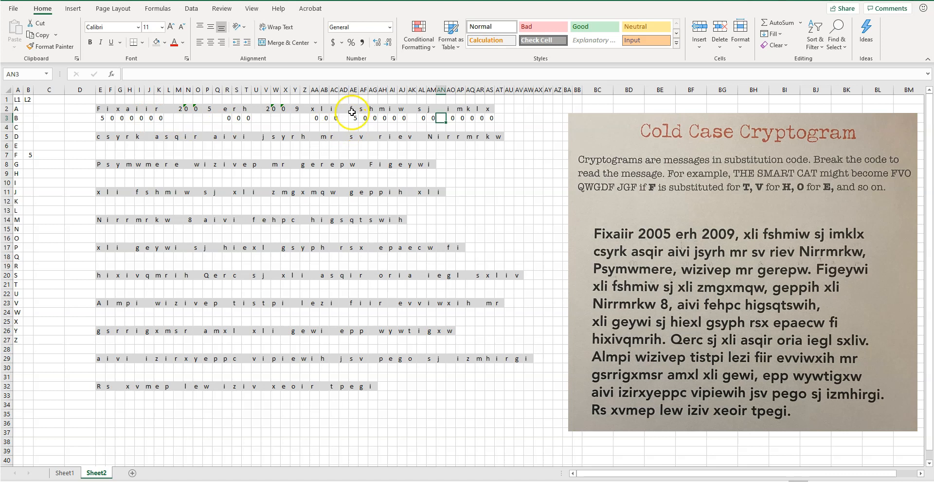
Center the contents of columns E through AX horizontally
drag(100, 90, 542, 91)
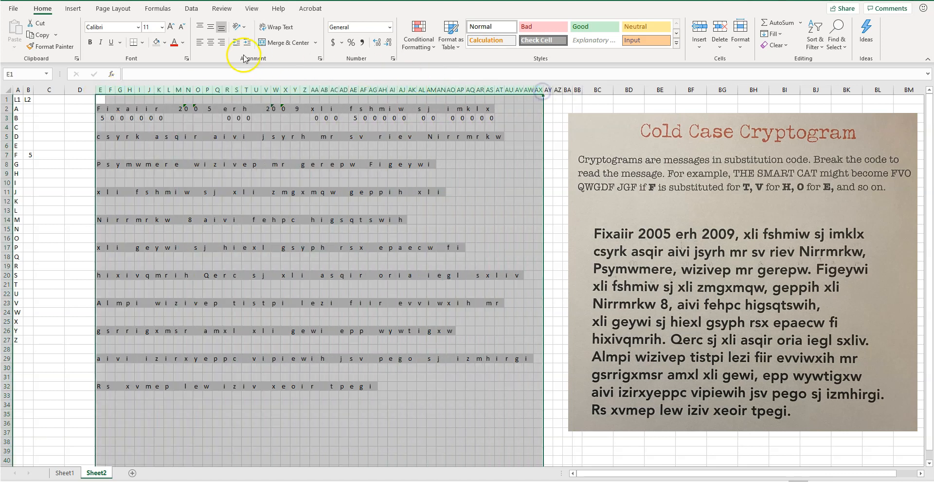
click(210, 42)
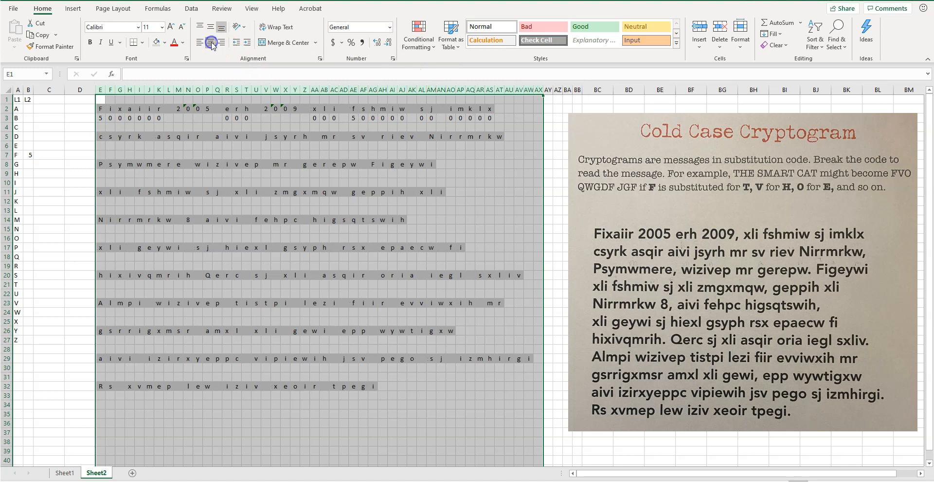
click(353, 118)
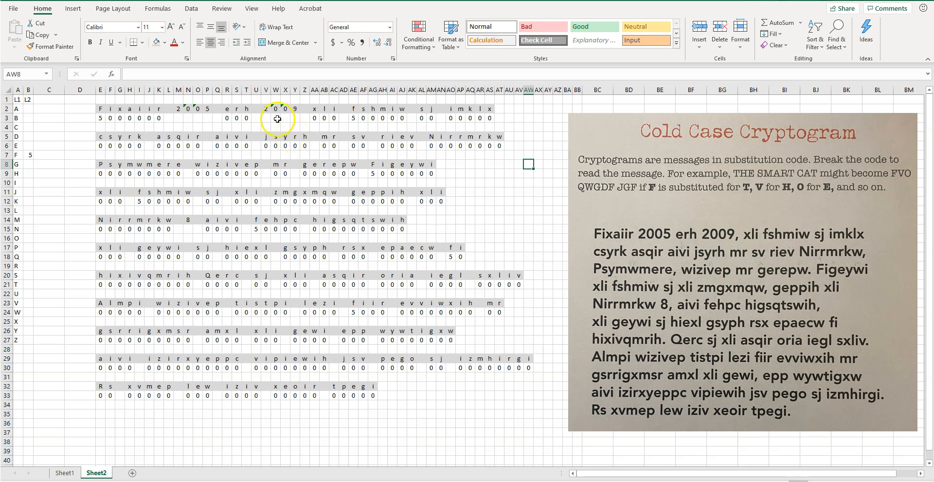
Turn off the Advanced display option for Sheet2 that shows a zero in cells that have zero value
click(13, 9)
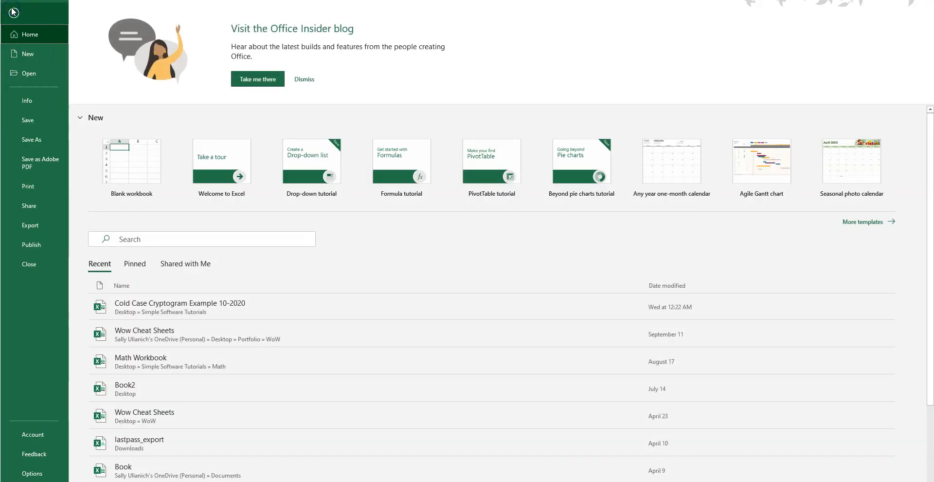
click(34, 473)
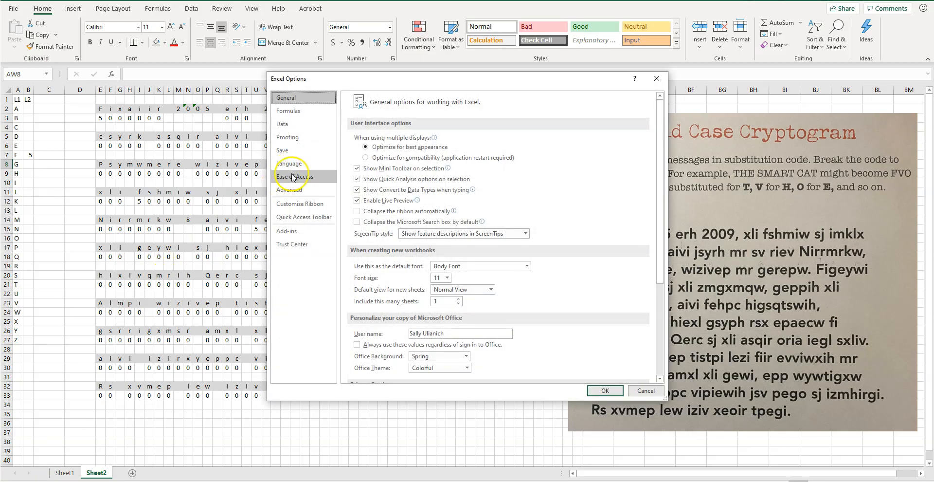
click(294, 192)
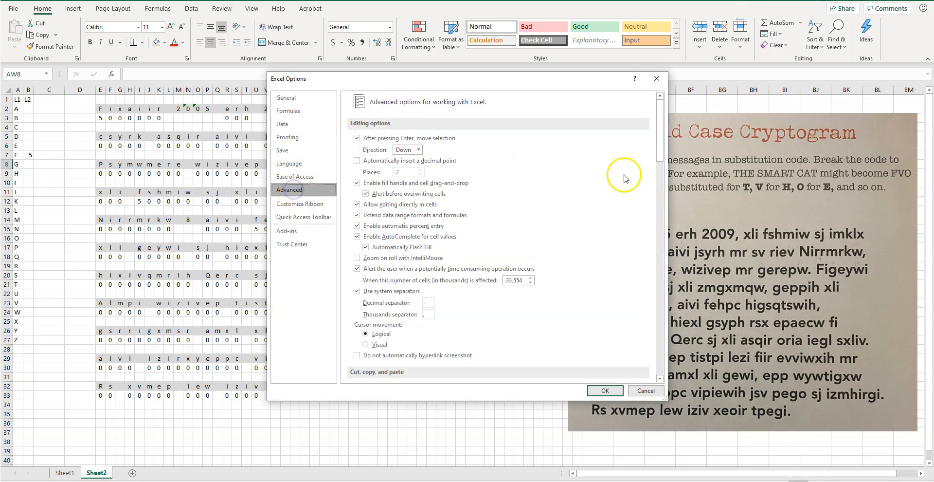
drag(659, 125, 681, 285)
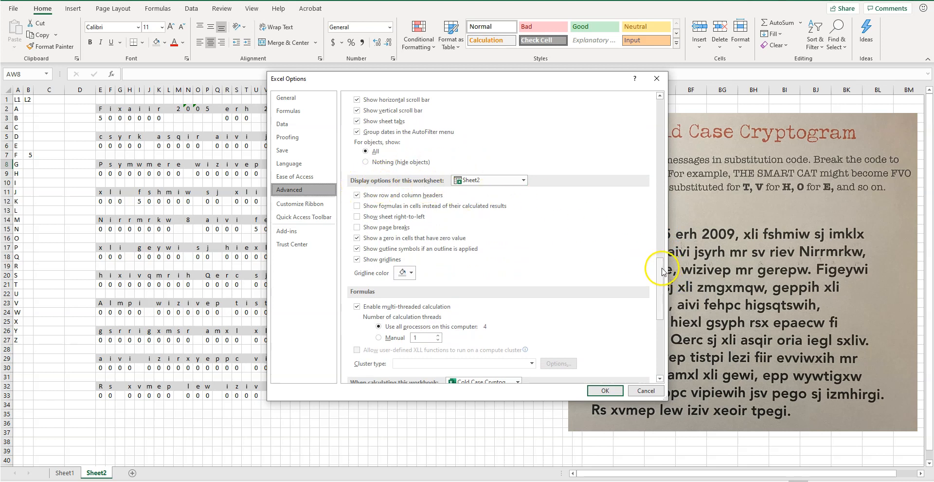
drag(660, 267, 661, 265)
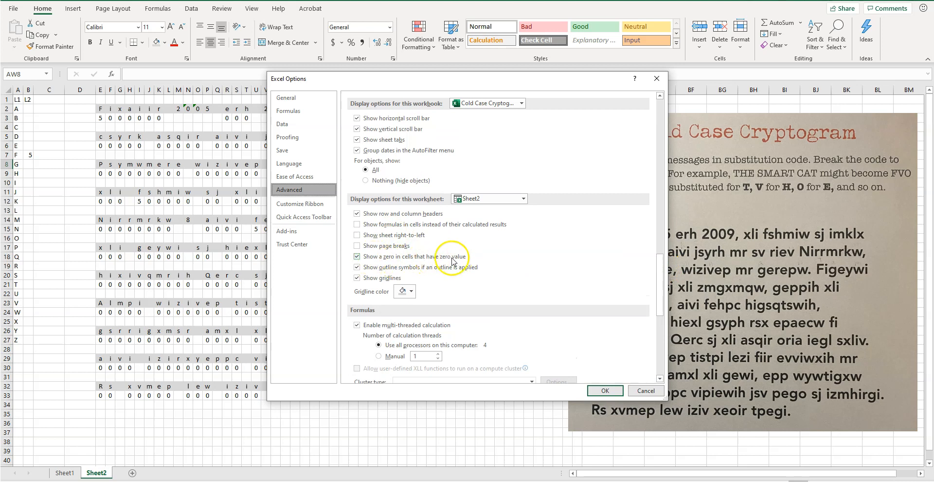
click(357, 256)
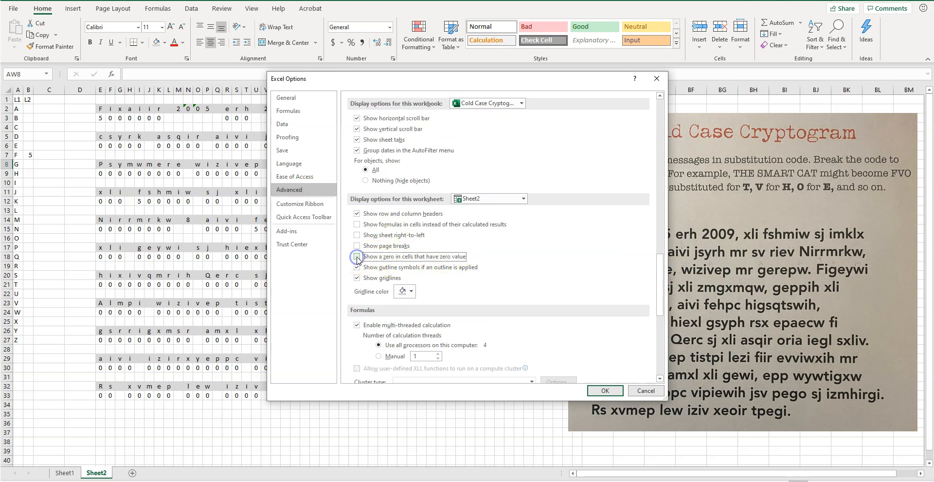
click(605, 391)
click(348, 429)
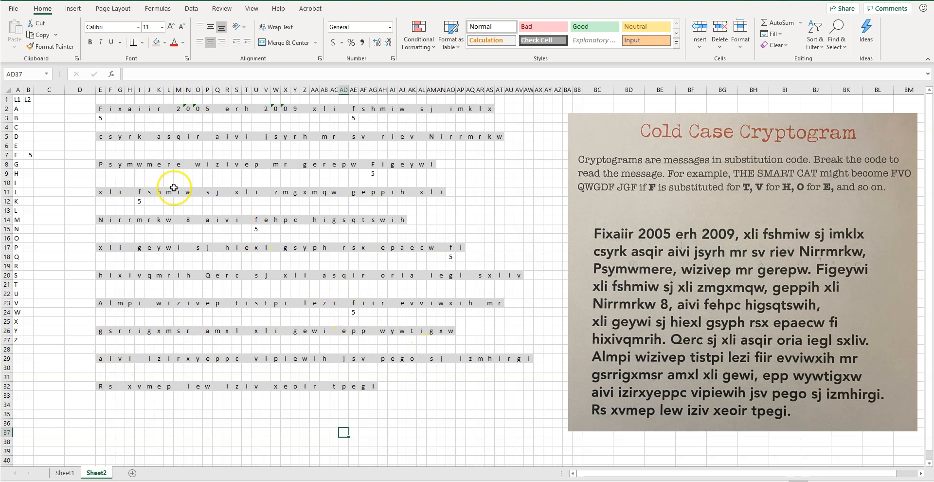
Clear the test substitute beside F in B7 and check the lookup cells under the word "erh" in the first line
click(29, 156)
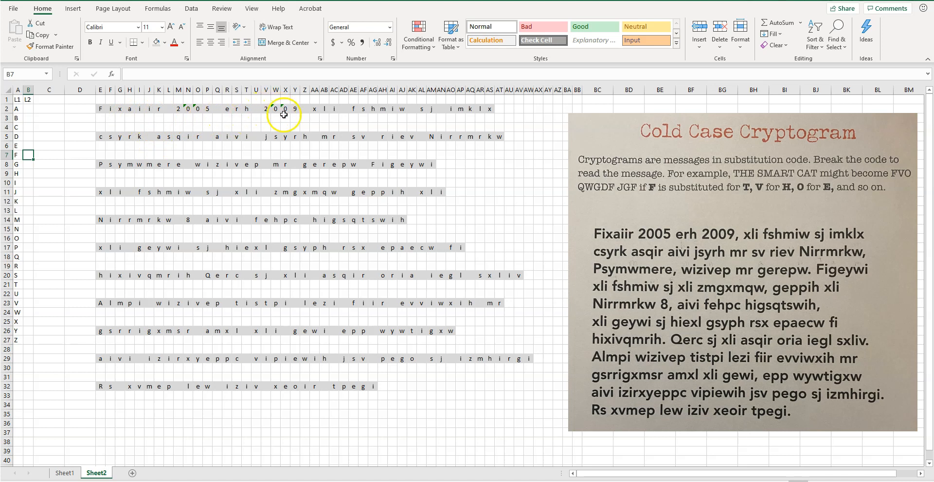
click(230, 120)
drag(230, 119, 248, 119)
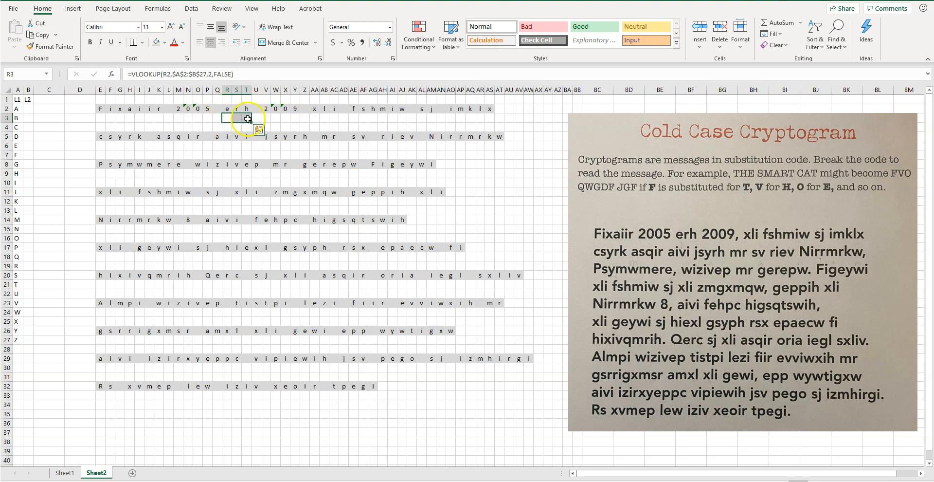
click(44, 125)
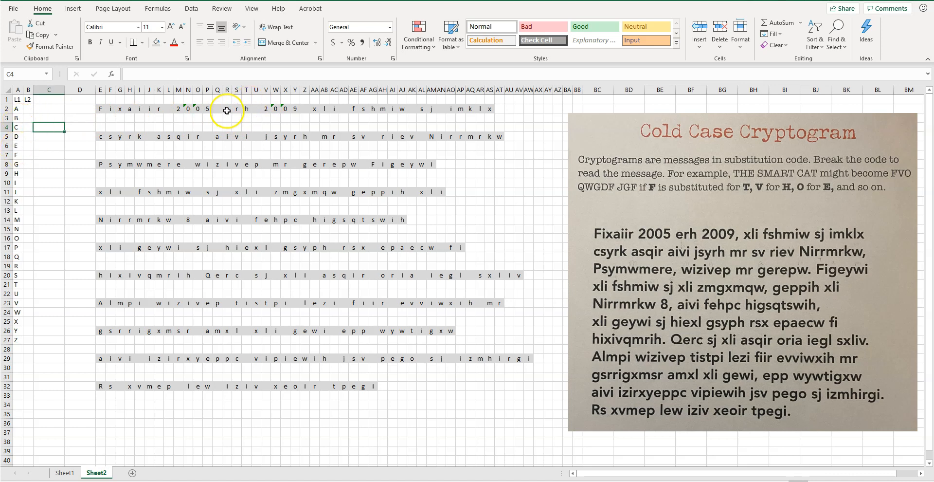
Enter the substitutes for the word "erh" in the letter table: A for E in B6, N for R in B19 and D for H in B9
click(28, 146)
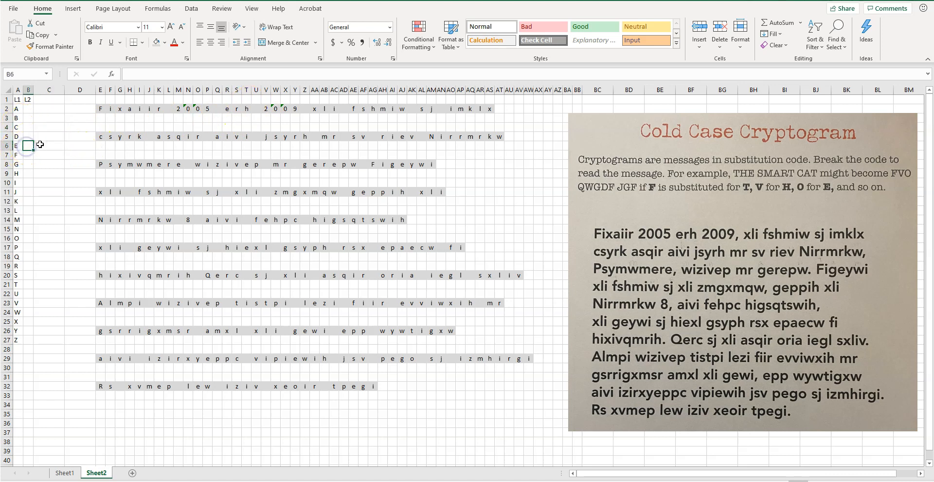
text(A)
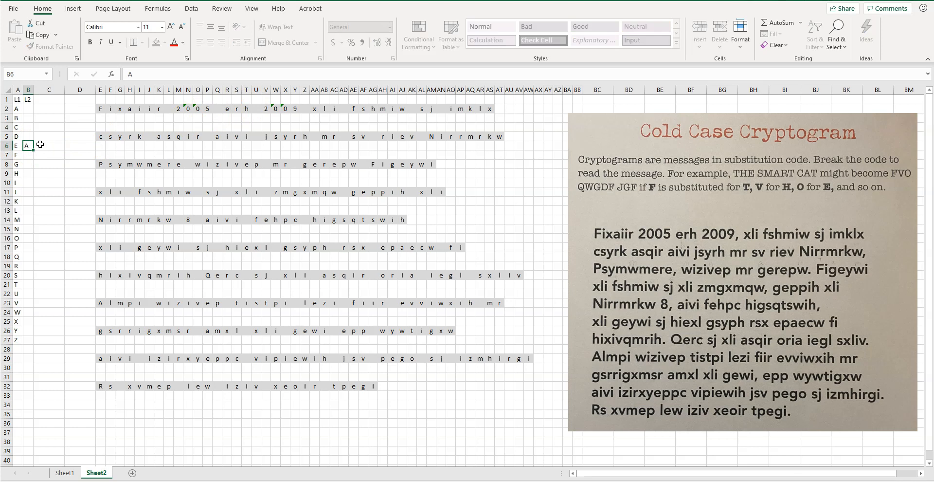
key(Return)
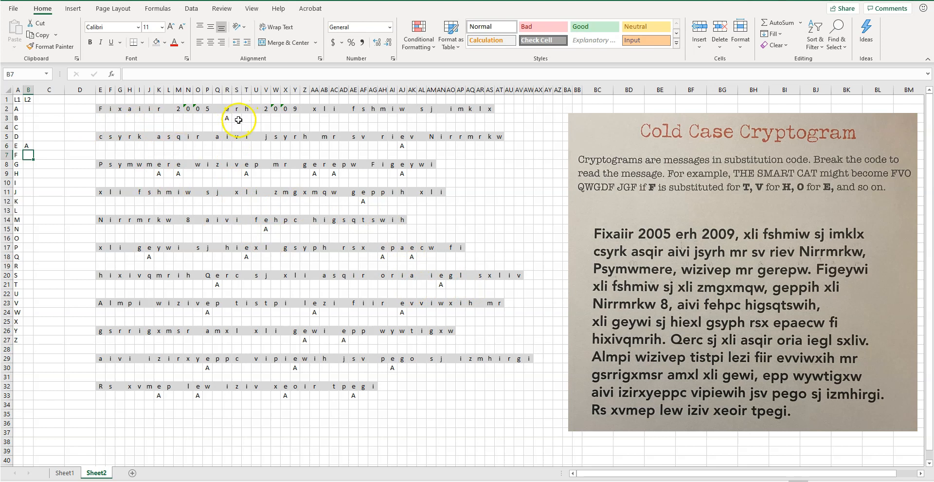
click(29, 267)
text(N)
key(Return)
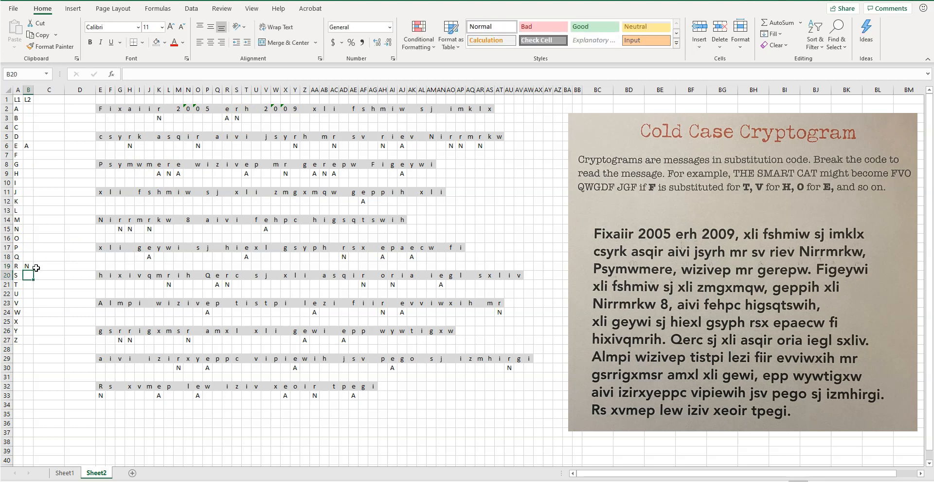
click(28, 173)
text(D)
key(Return)
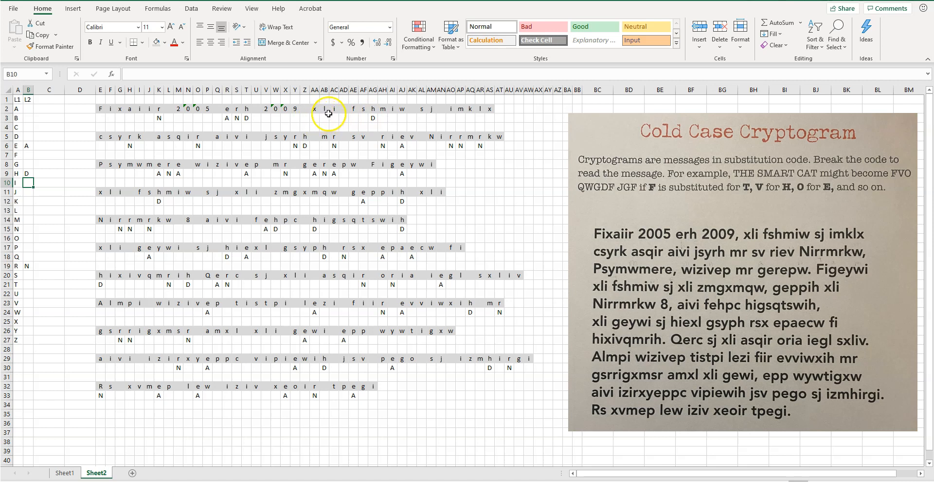
Find the repeated word "xli" and enter its substitutes in the letter table: T for X in B25, H for L in B13, E for I in B10
drag(314, 109, 339, 110)
drag(237, 192, 255, 191)
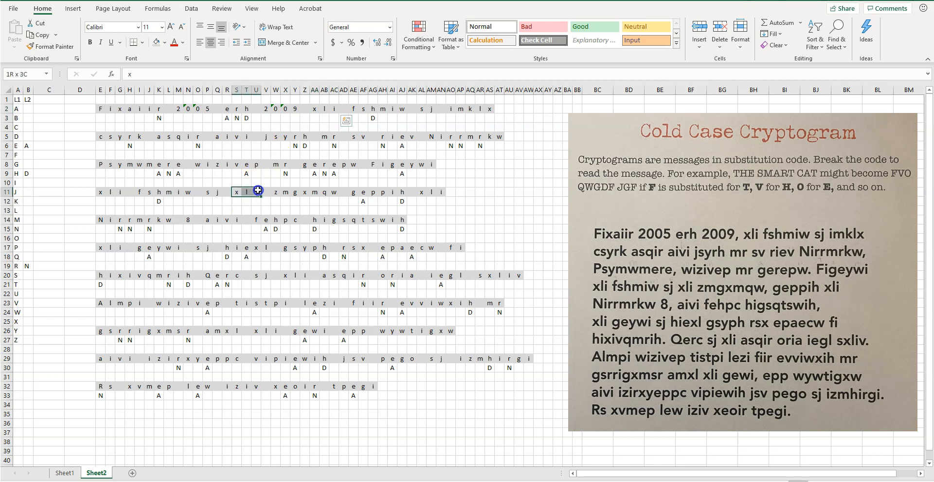
drag(100, 247, 116, 248)
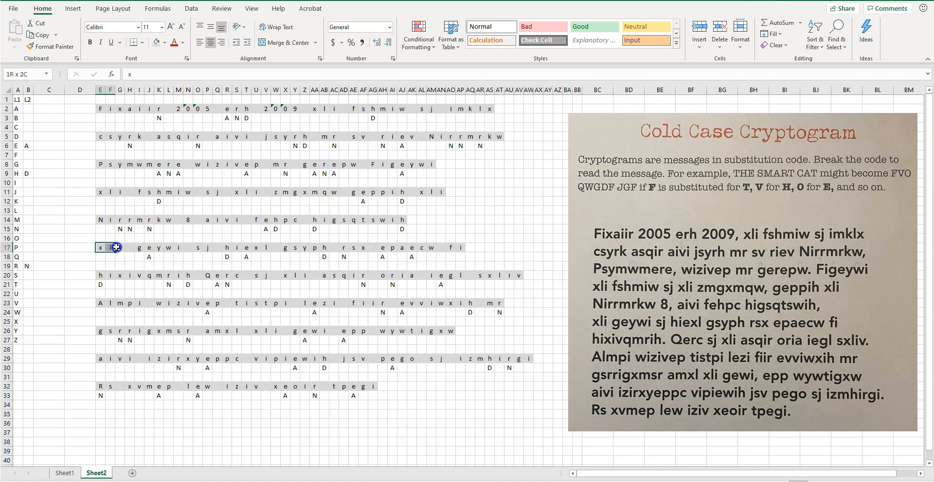
drag(314, 109, 337, 110)
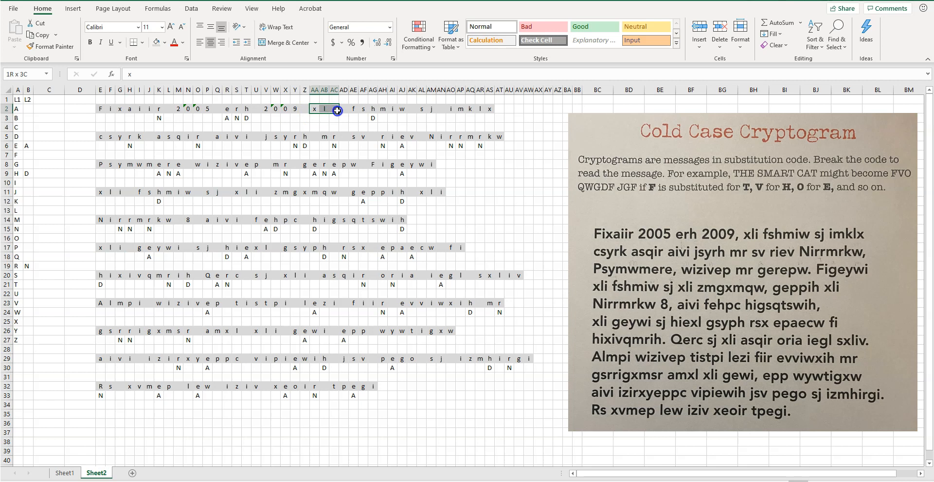
drag(338, 111, 338, 111)
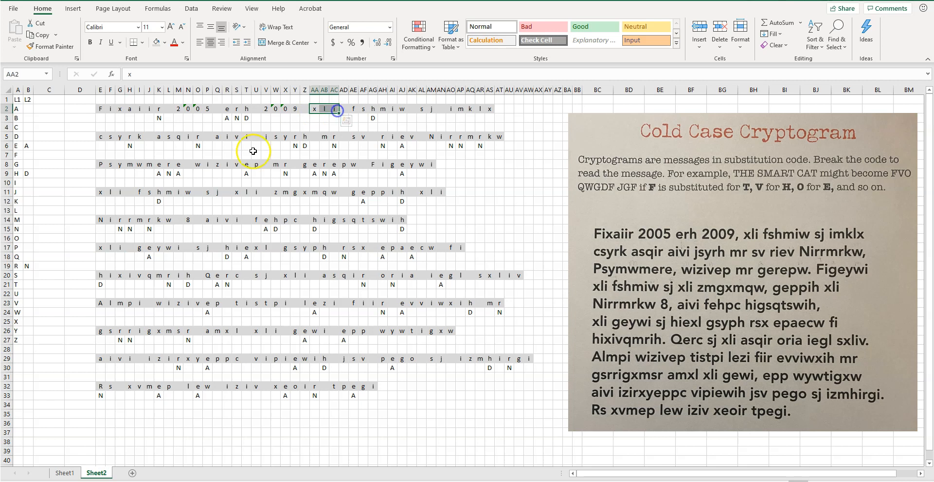
click(28, 322)
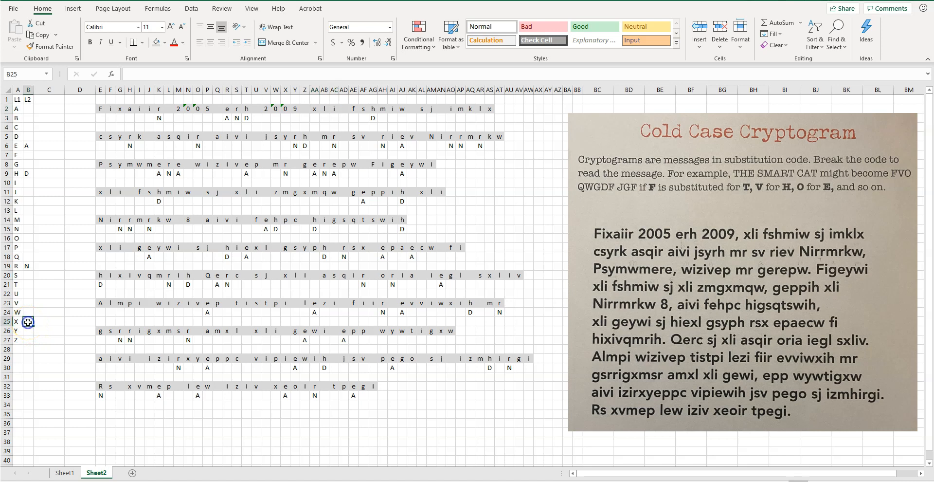
text(T)
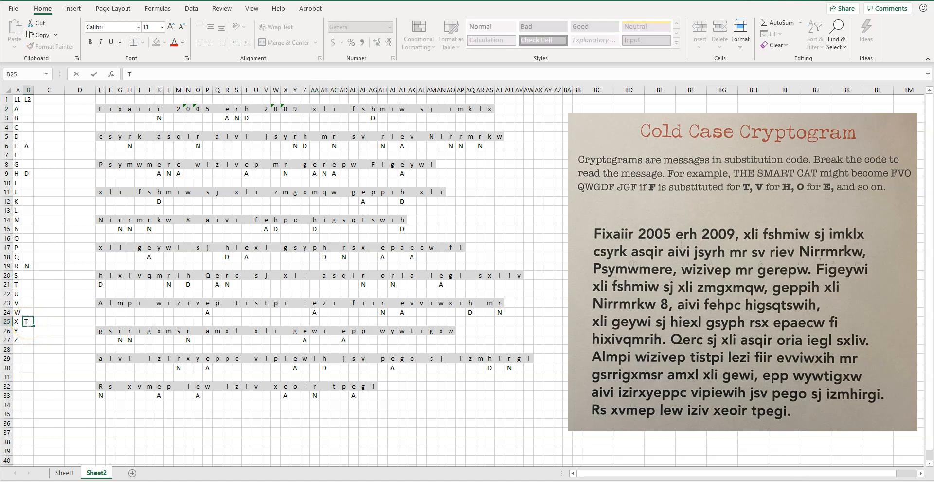
click(28, 209)
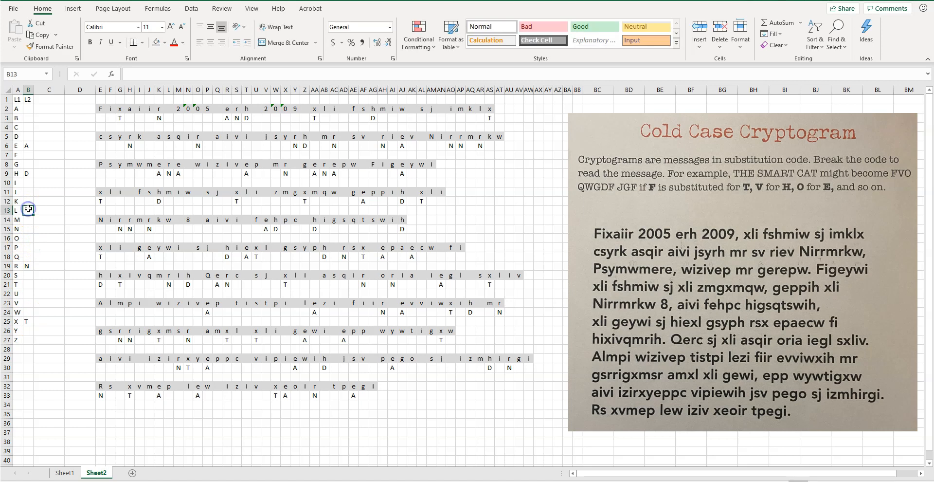
text(H)
click(29, 183)
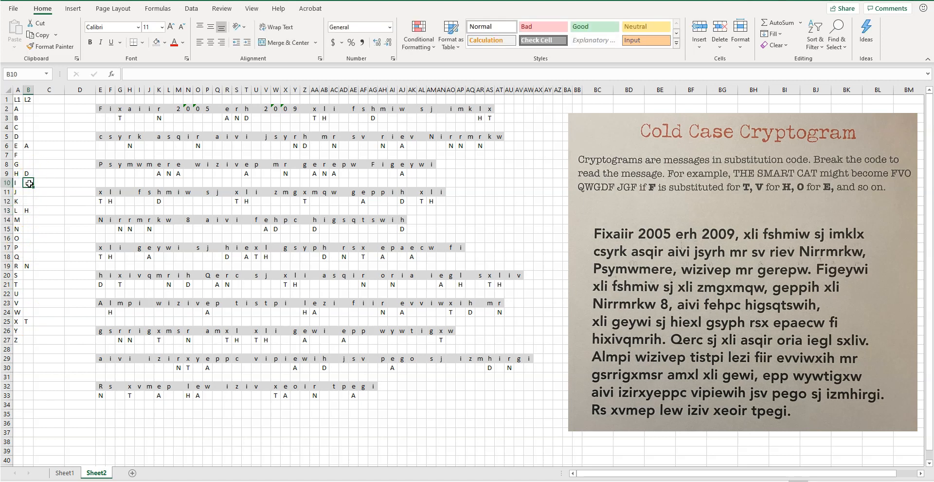
text(E)
key(Return)
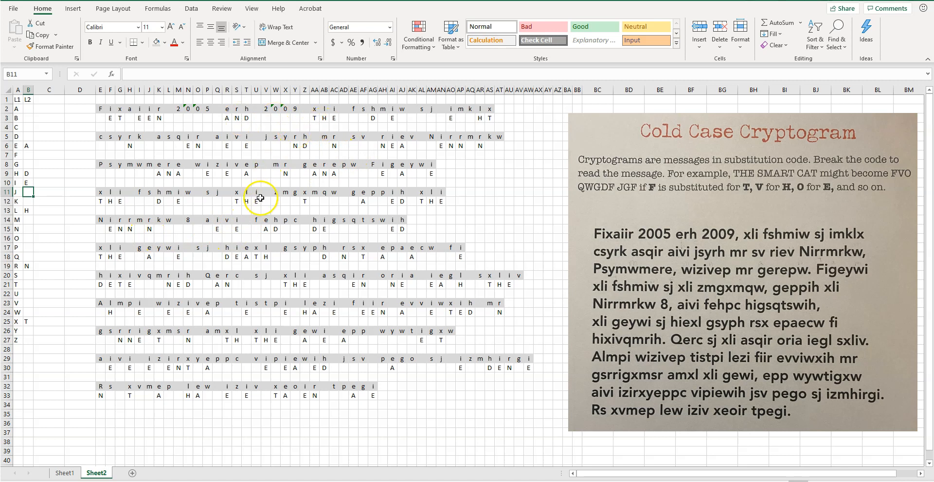
Fill the gaps under the first cipher word "Fixaiir" by entering B for F in B7 and W for A in B2
drag(227, 257, 265, 256)
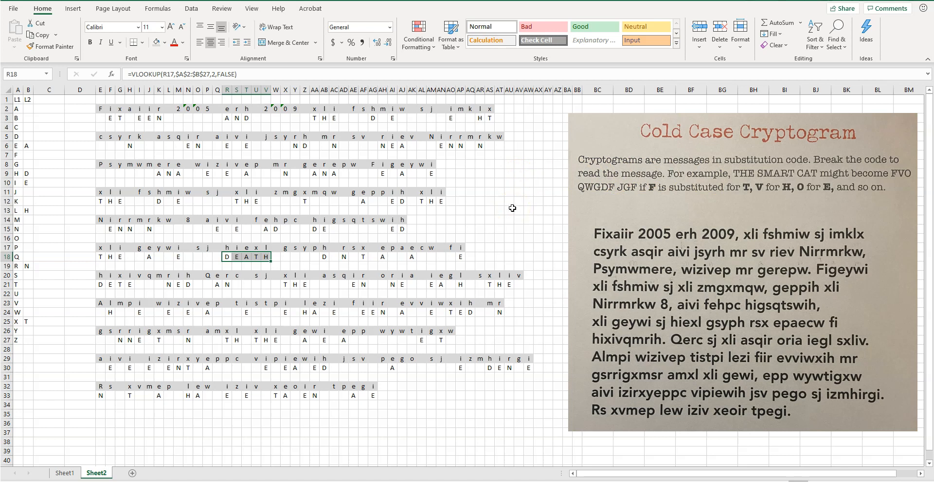
click(101, 119)
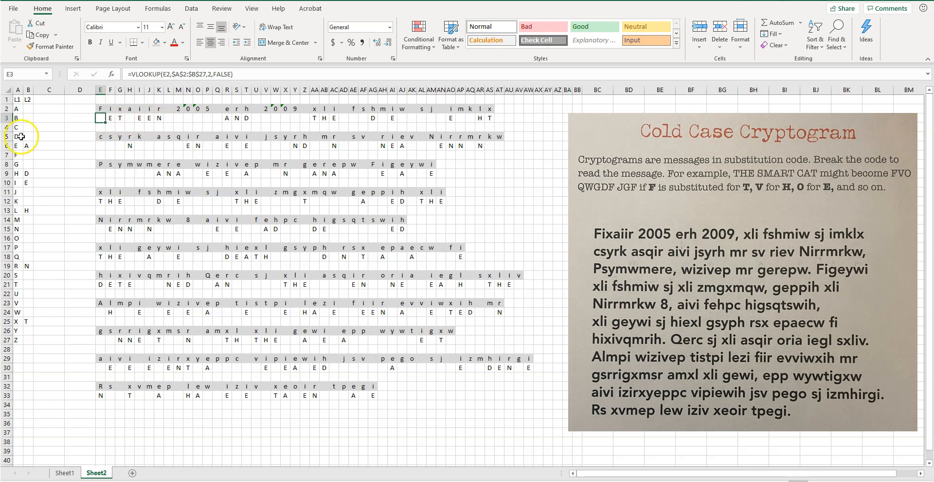
click(29, 154)
text(B)
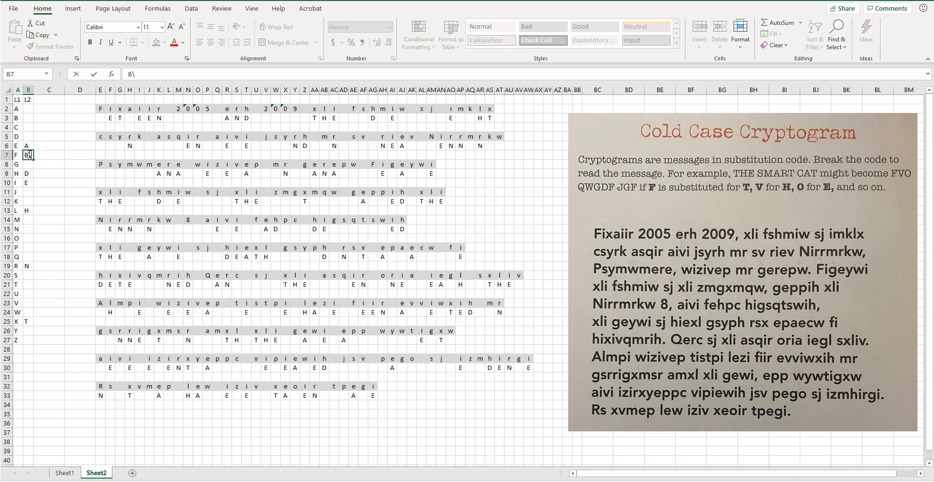
key(Return)
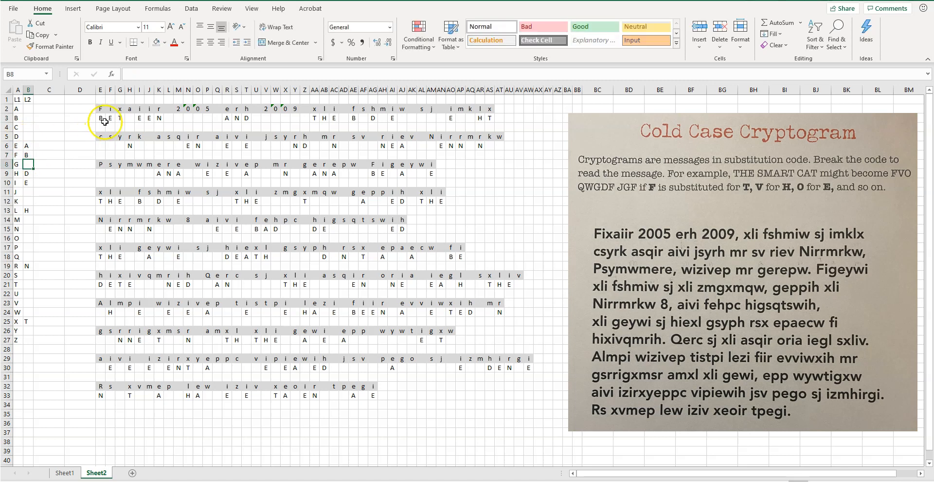
click(129, 119)
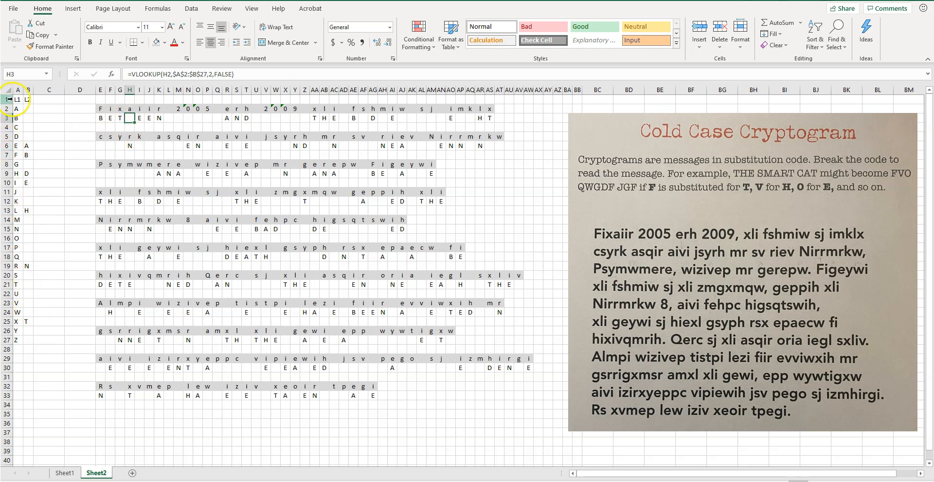
click(31, 110)
text(W)
key(Return)
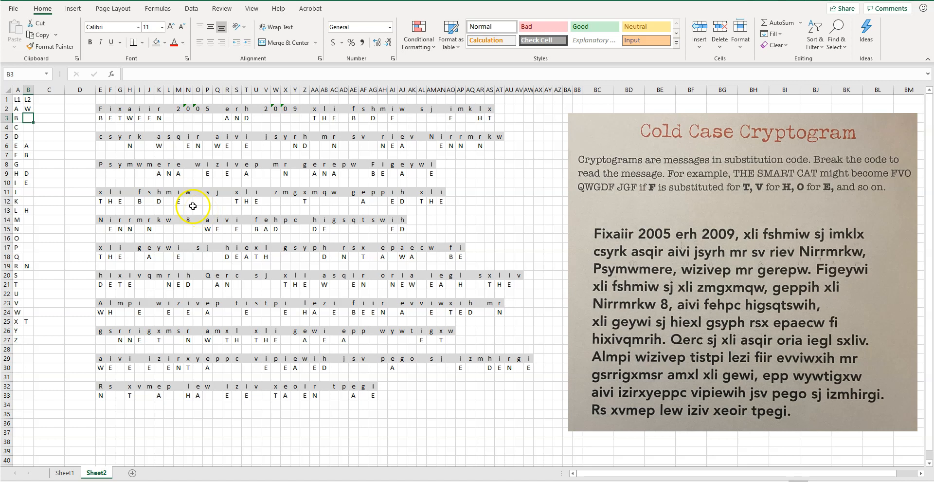
Check the partly solved word under "hixivqmrih" and enter R as the substitute for V in B23 of the letter table
drag(101, 284, 188, 281)
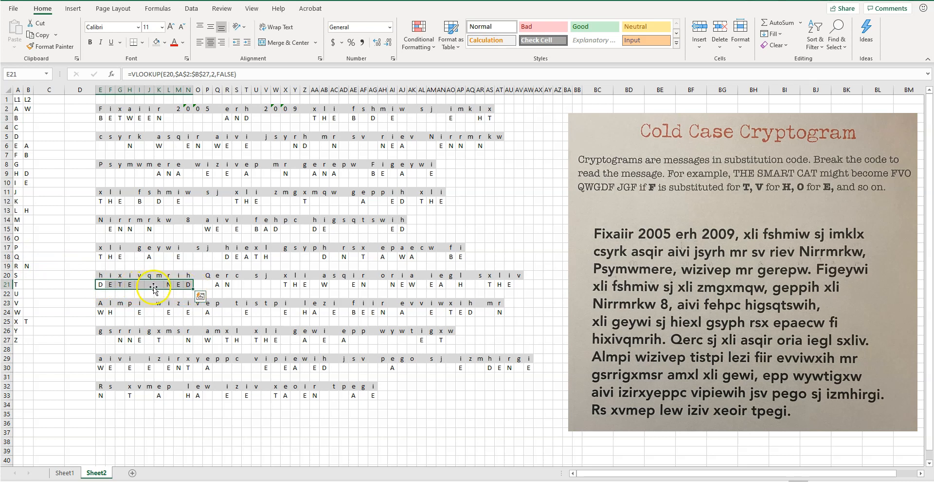
click(139, 284)
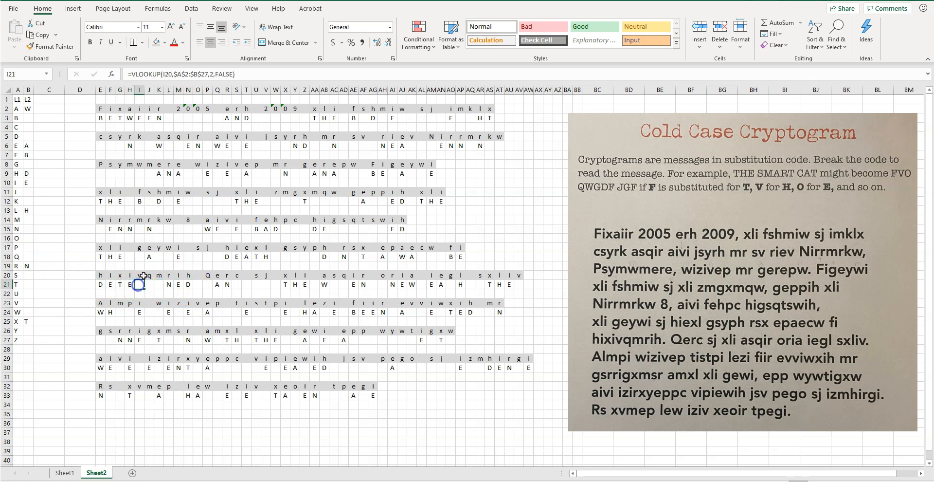
click(27, 304)
text(R)
key(Return)
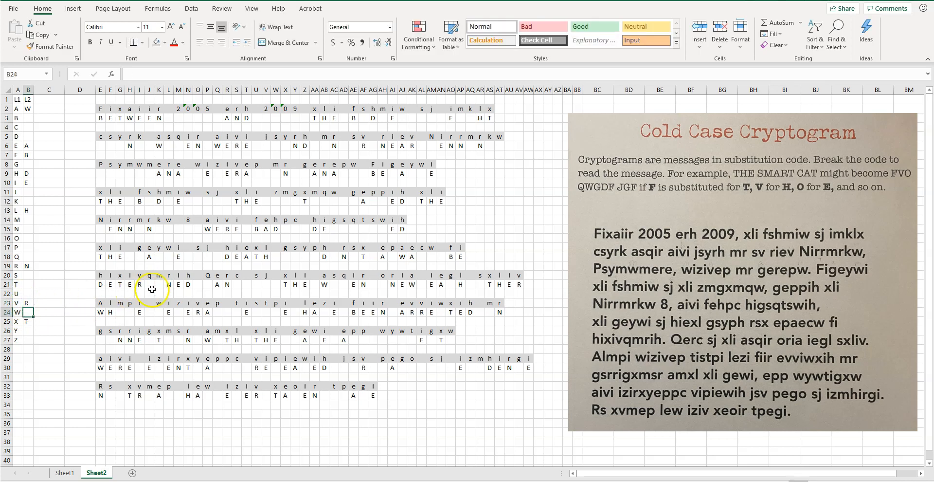
Fill the remaining gaps under "hixivqmrih" by entering M for Q in B18 and I for M in B14
click(30, 257)
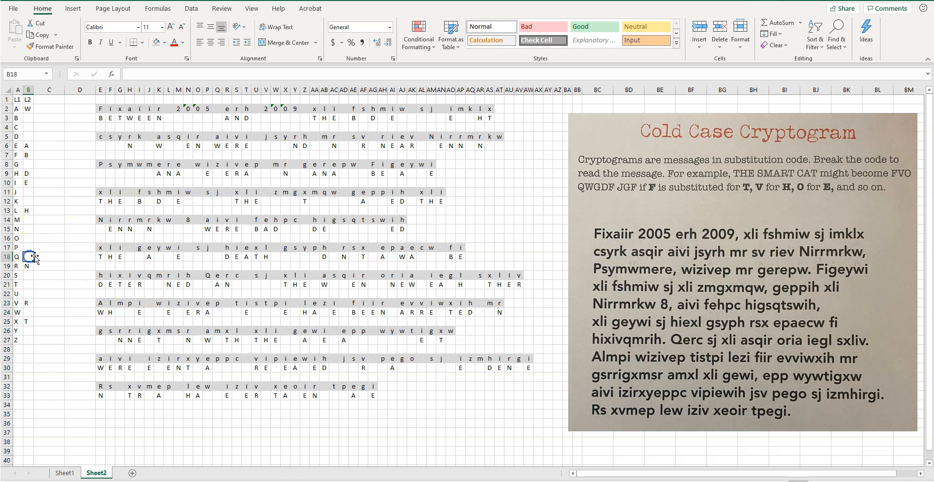
text(M)
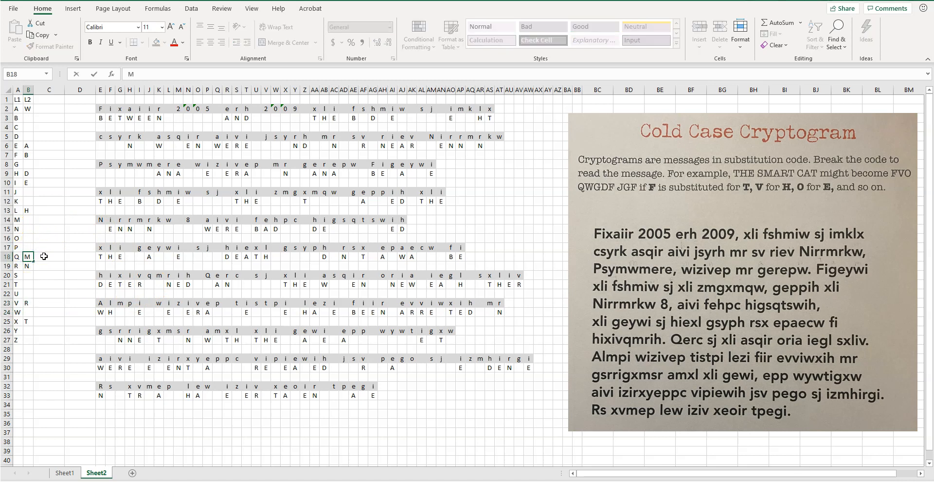
key(Return)
click(29, 221)
text(I)
key(Return)
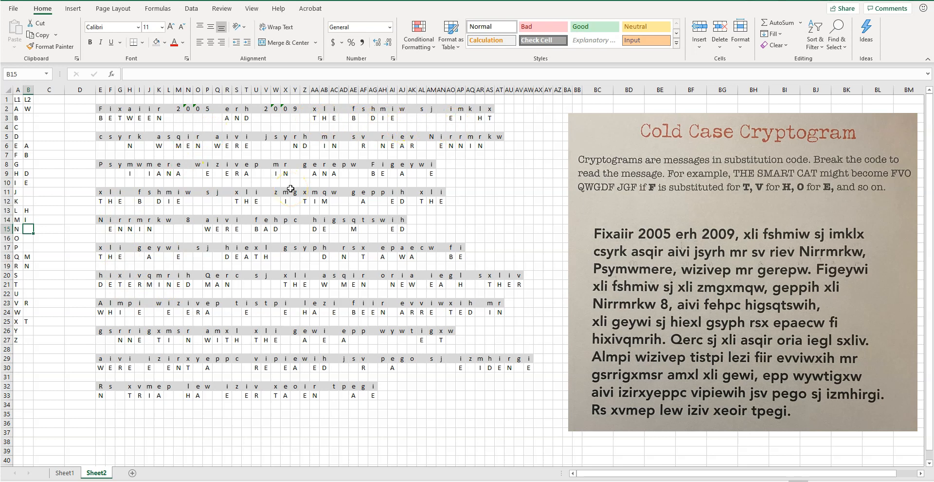
Try p as the substitute for O in B16 of the letter table
click(28, 240)
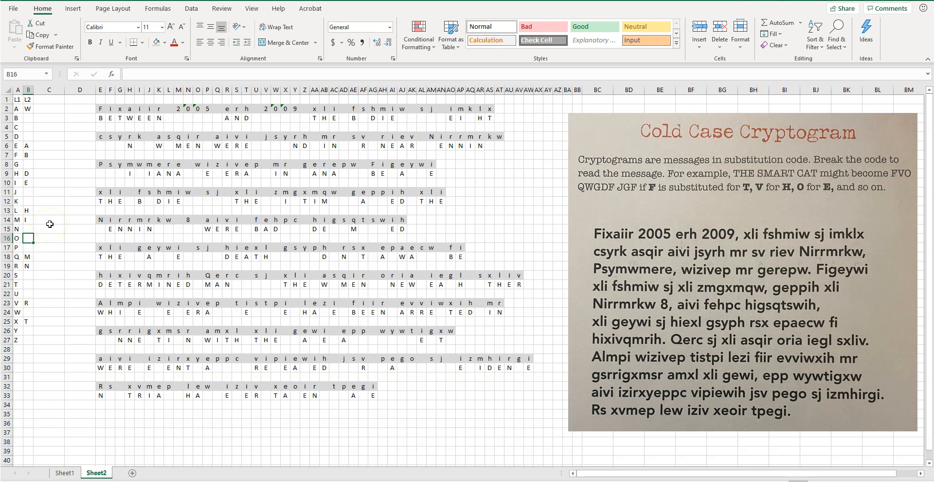
text(p)
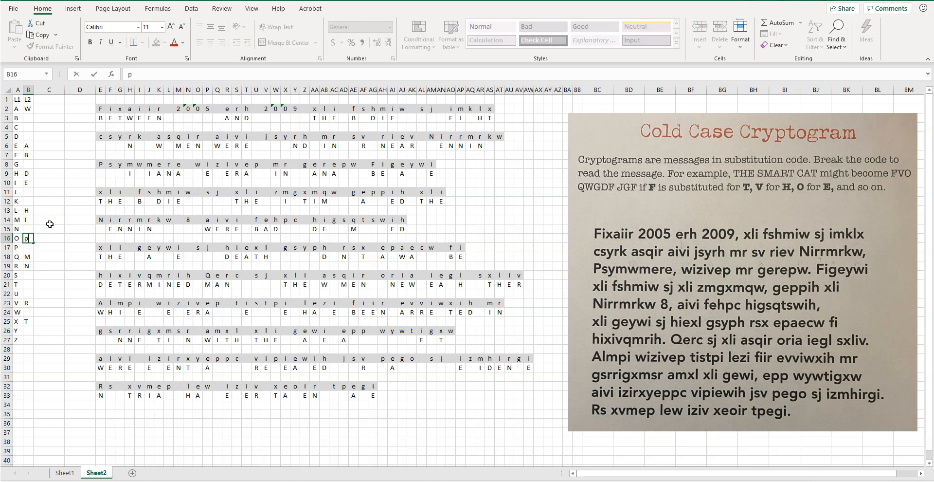
key(Return)
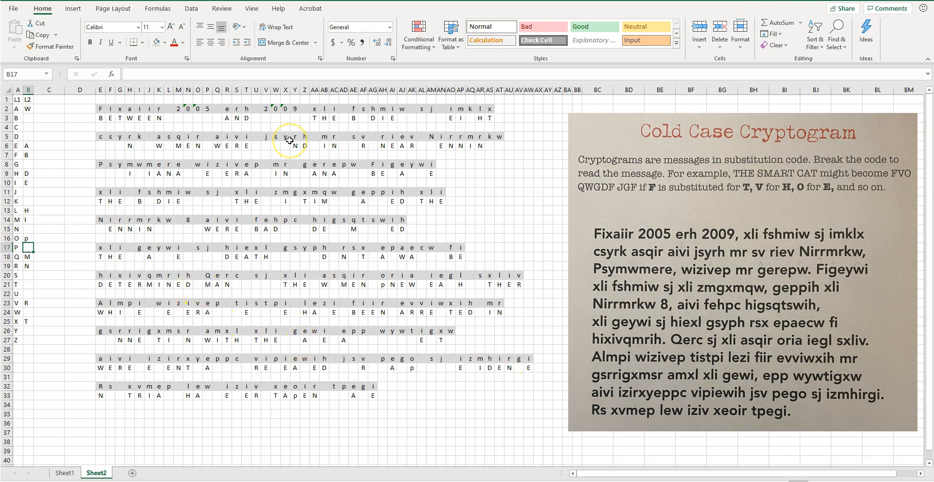
click(28, 238)
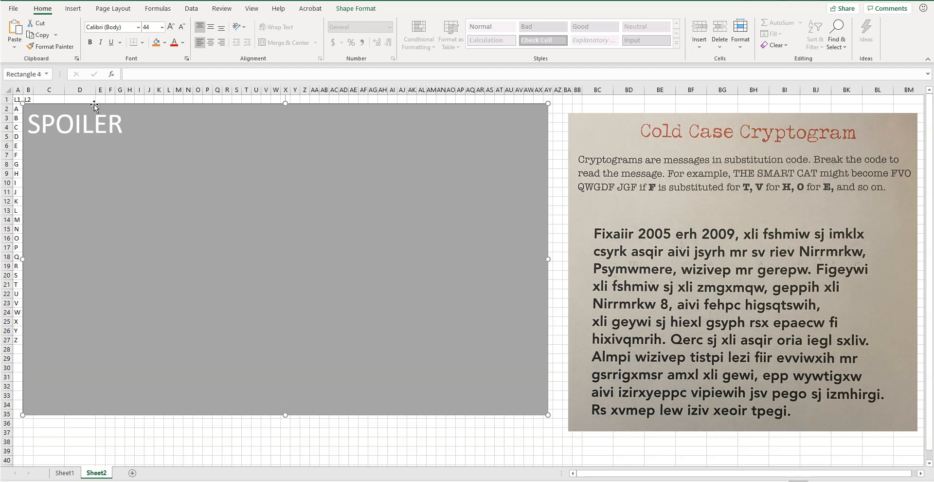
Delete the SPOILER rectangle covering the grid and fill the gap under "higsqtswih" by entering P for T in B21
key(Delete)
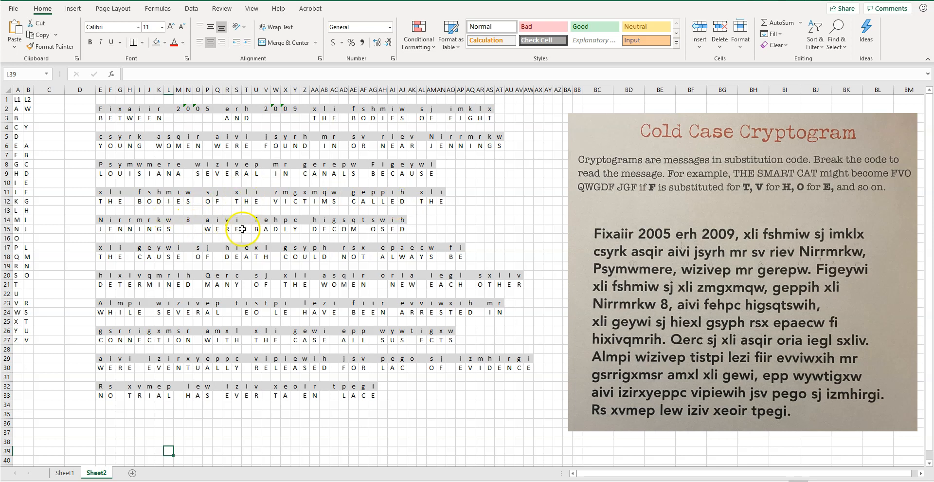
click(363, 229)
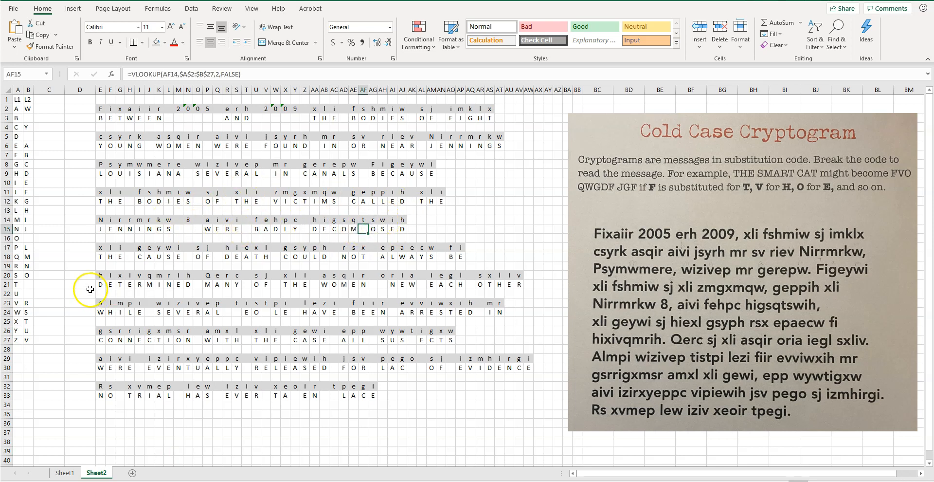
click(30, 286)
text(P)
key(Return)
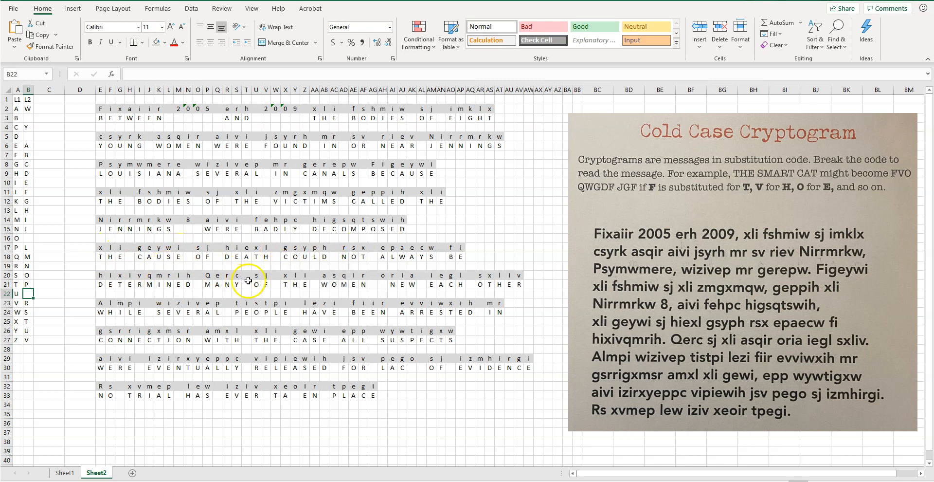
Fill the gap under the cipher word "oria" by entering K as the substitute for O in B16
click(383, 285)
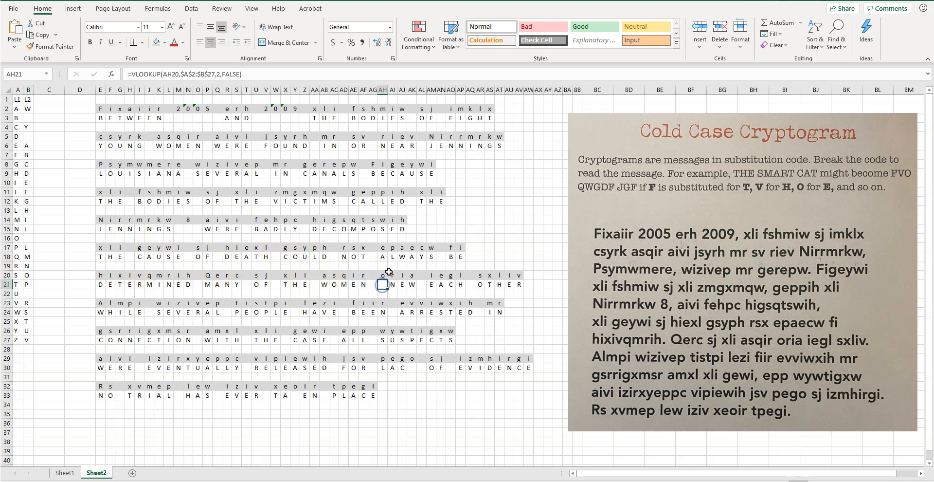
click(28, 239)
text(K)
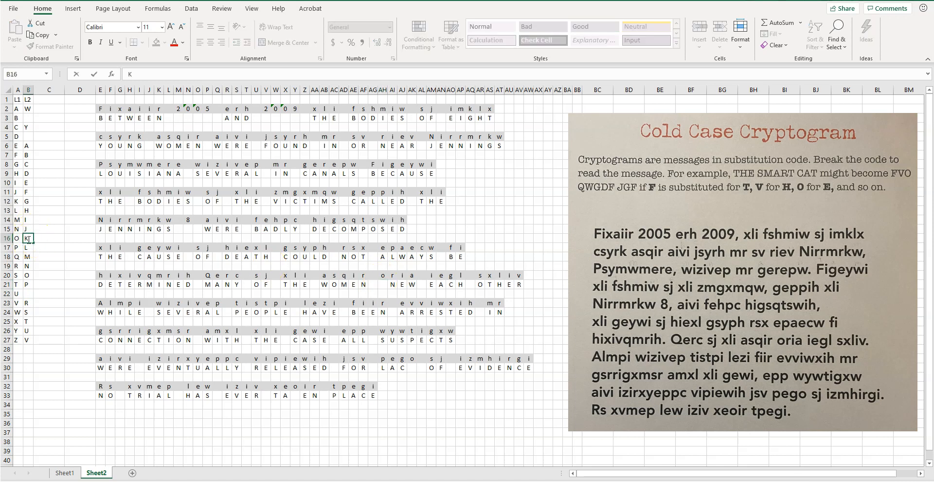
key(Return)
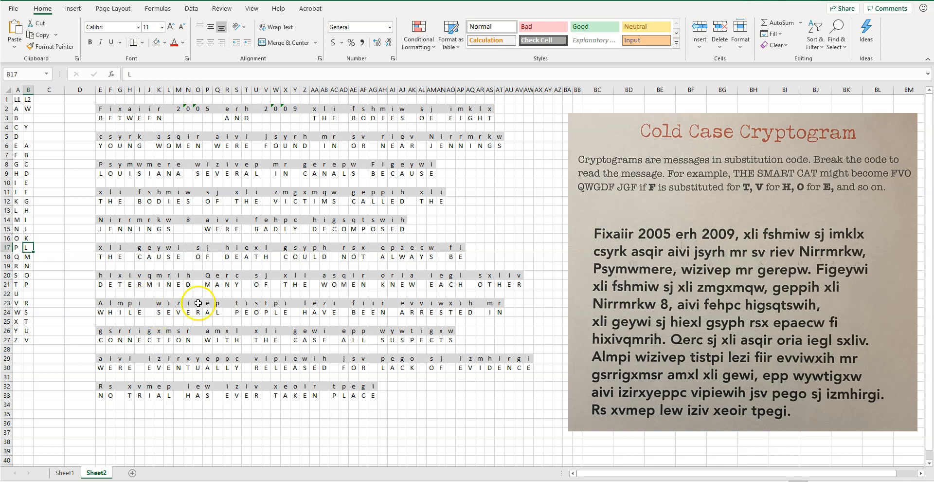